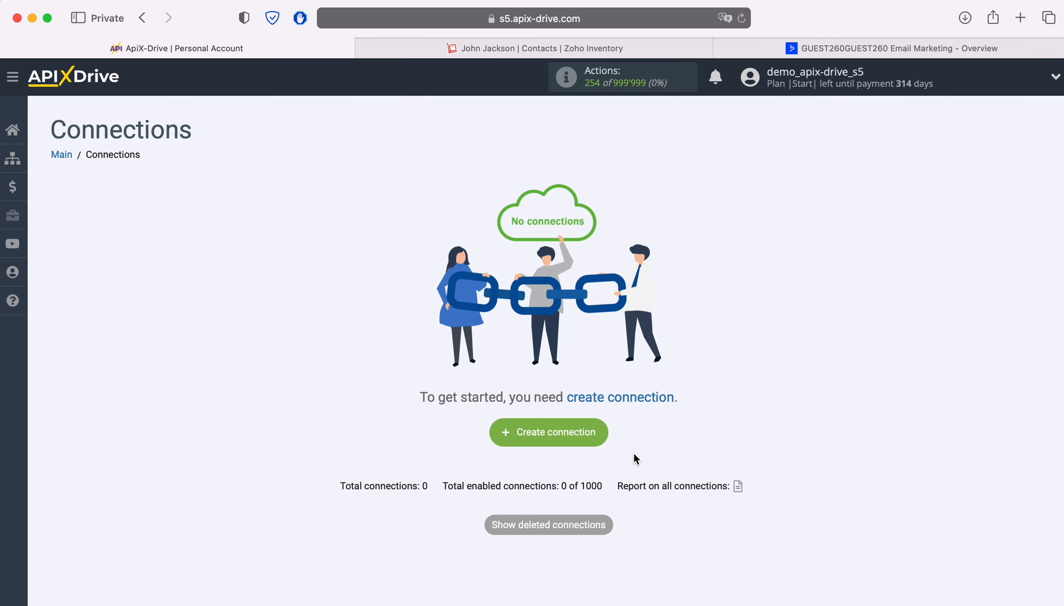
- Create a new connection with ZOHO Inventory as the data source system
{"action": "left_click", "coordinate": [602, 427]}
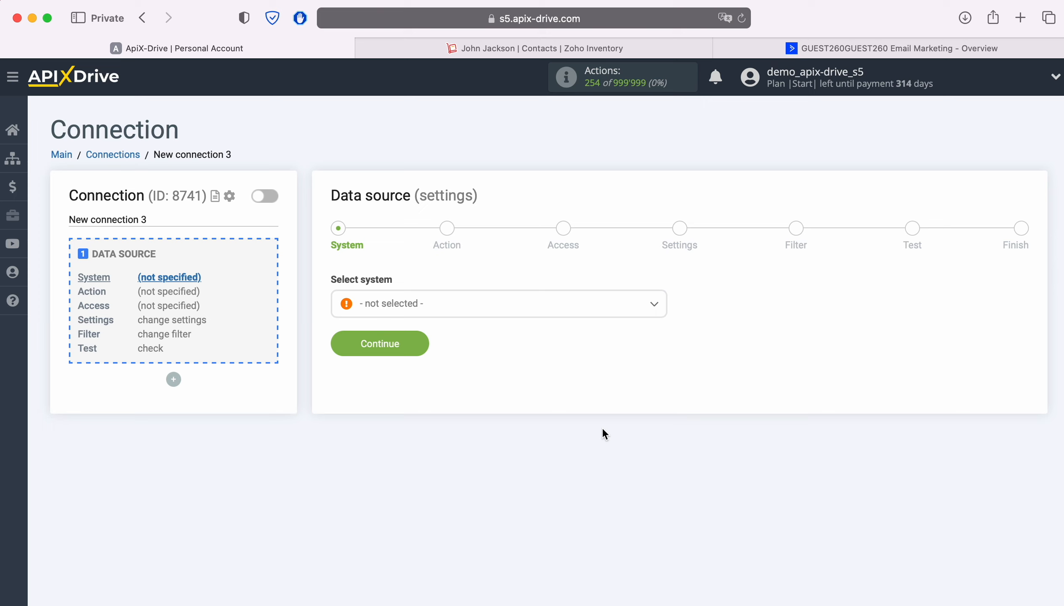
{"action": "left_click", "coordinate": [459, 308]}
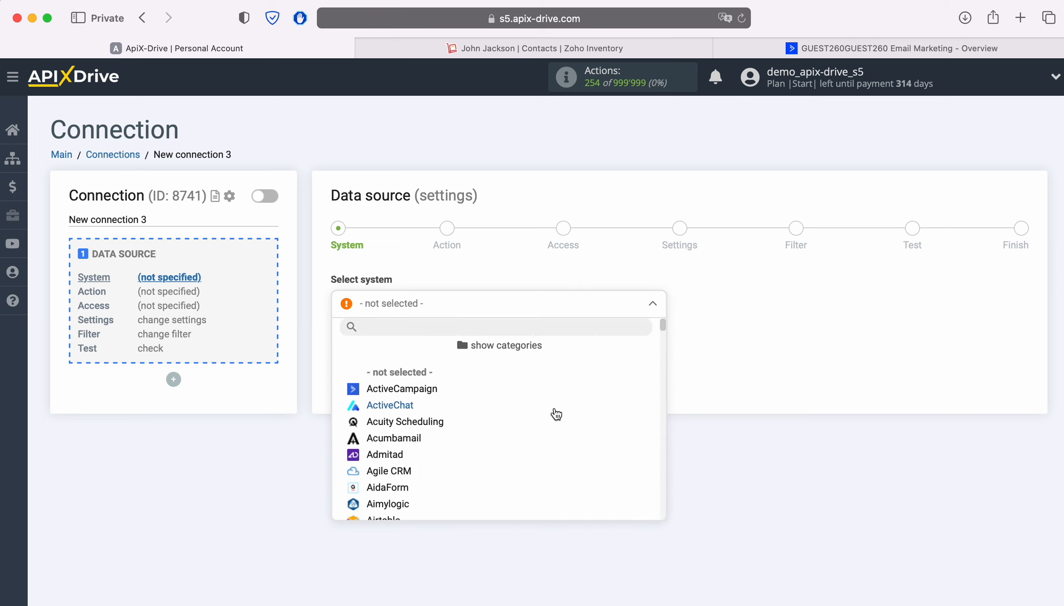
{"action": "scroll", "coordinate": [556, 414], "scroll_direction": "down", "scroll_amount": 20}
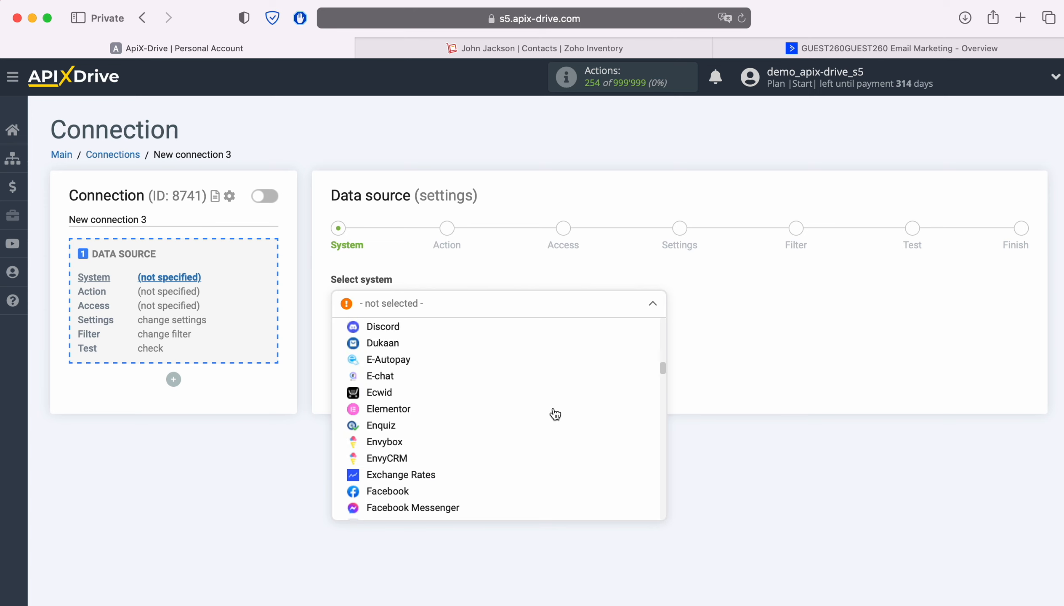
{"action": "scroll", "coordinate": [556, 415], "scroll_direction": "down", "scroll_amount": 20}
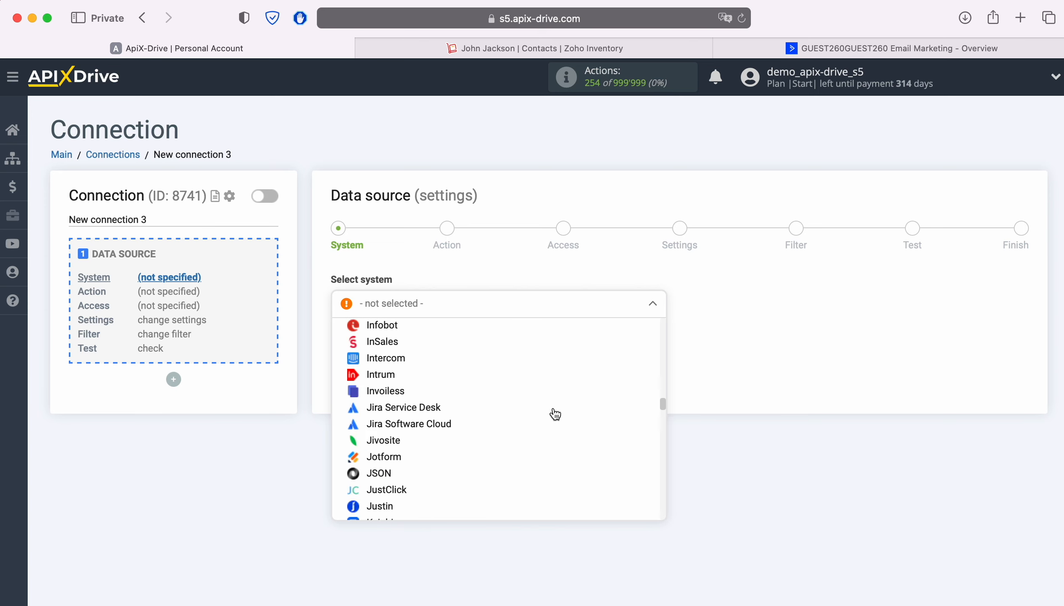
{"action": "scroll", "coordinate": [555, 414], "scroll_direction": "down", "scroll_amount": 20}
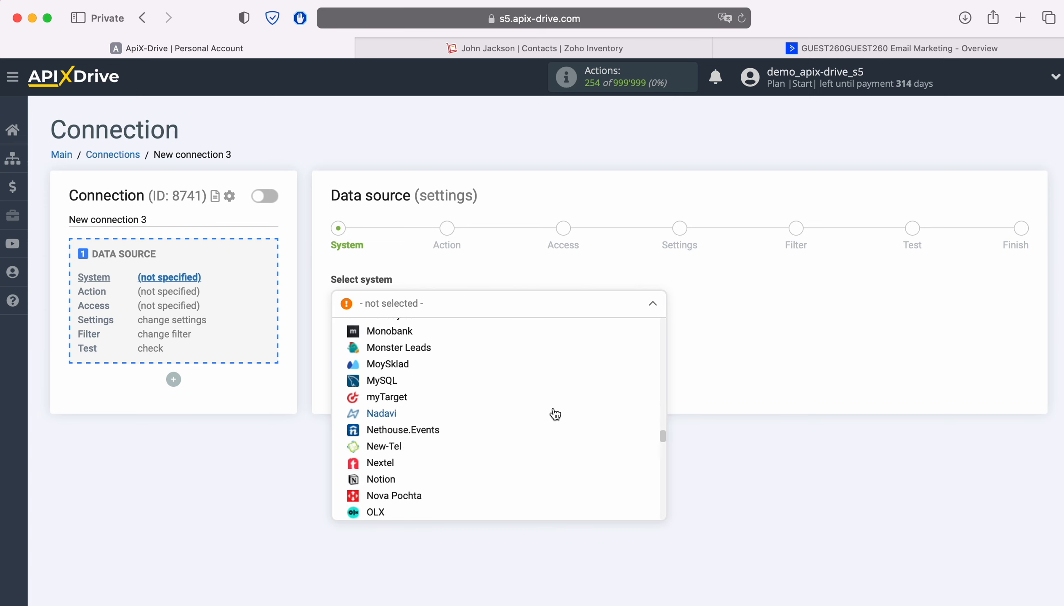
{"action": "scroll", "coordinate": [555, 414], "scroll_direction": "down", "scroll_amount": 20}
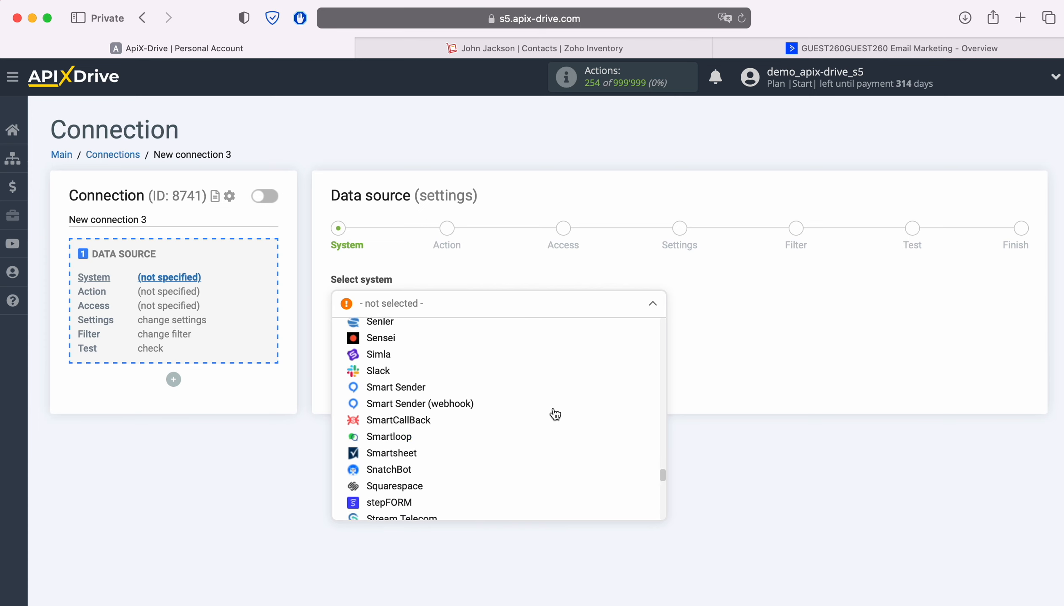
{"action": "scroll", "coordinate": [555, 415], "scroll_direction": "down", "scroll_amount": 20}
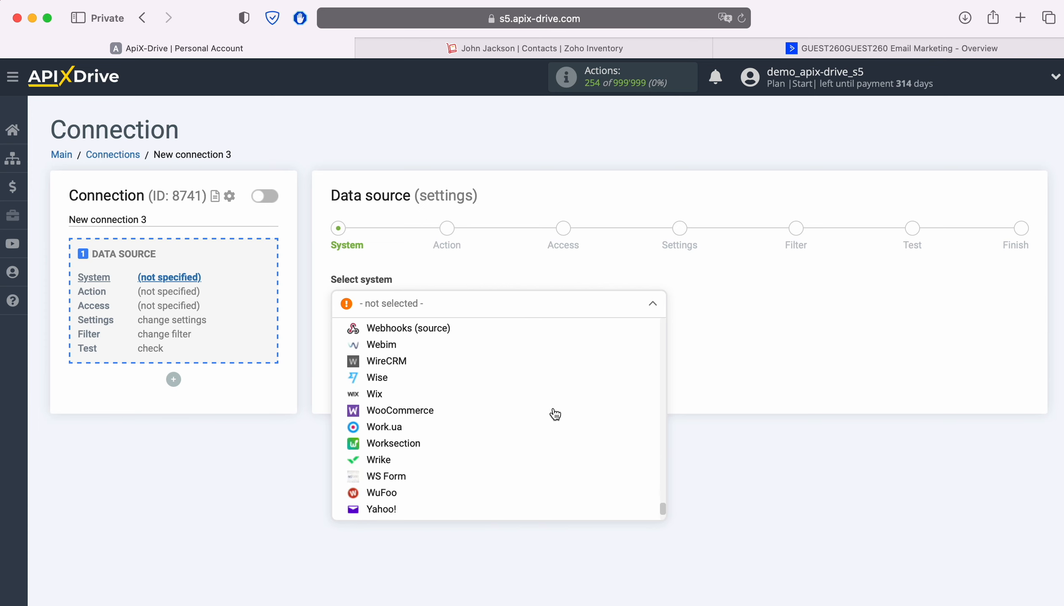
{"action": "scroll", "coordinate": [553, 414], "scroll_direction": "down", "scroll_amount": 5}
{"action": "left_click", "coordinate": [395, 516]}
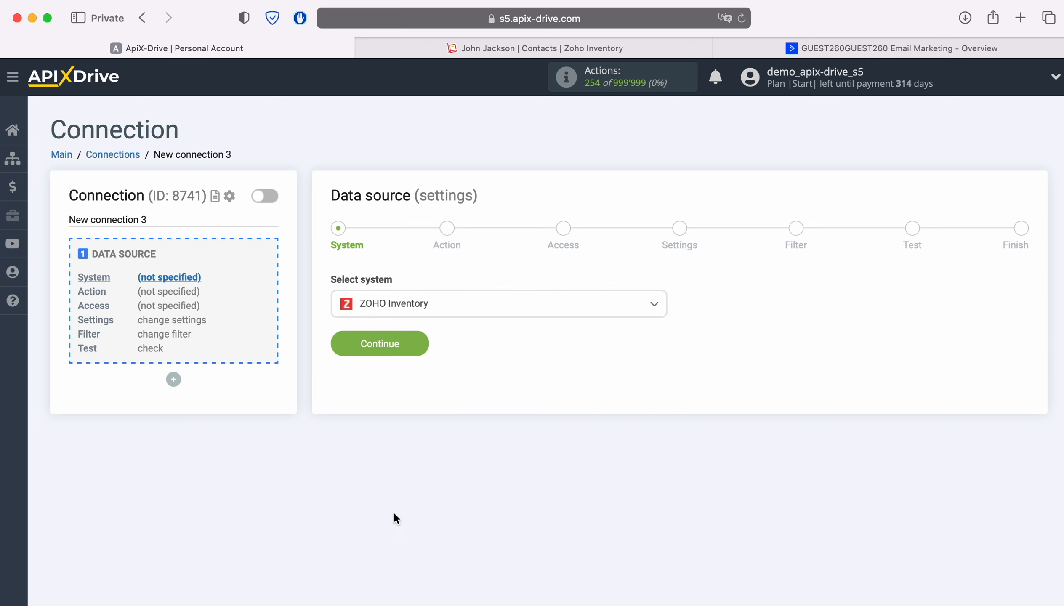
{"action": "left_click", "coordinate": [420, 344]}
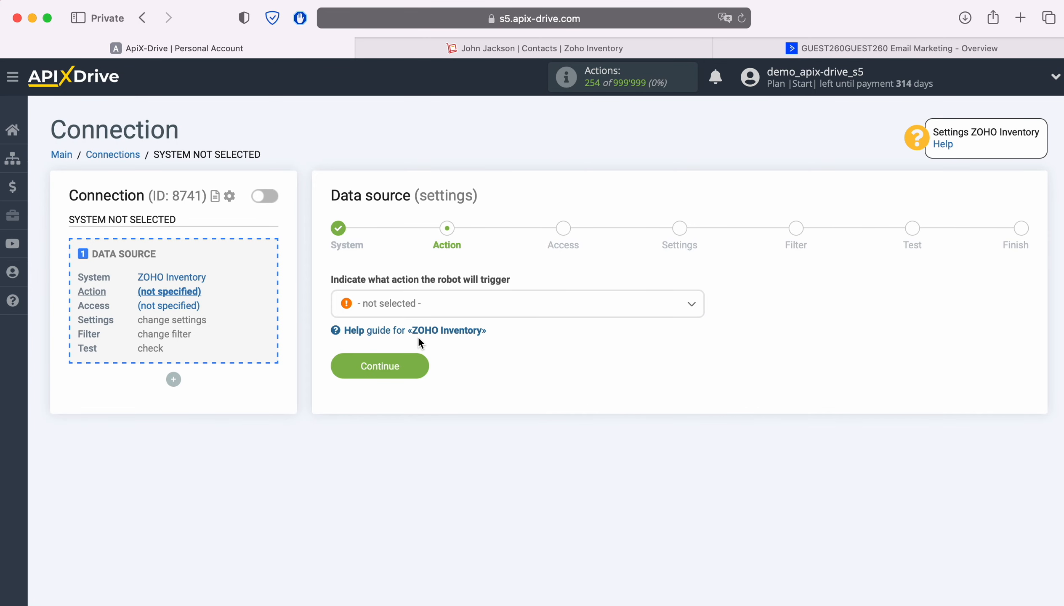
- Set the source action to Get CONTACTS (new) and continue to Access
{"action": "left_click", "coordinate": [458, 304]}
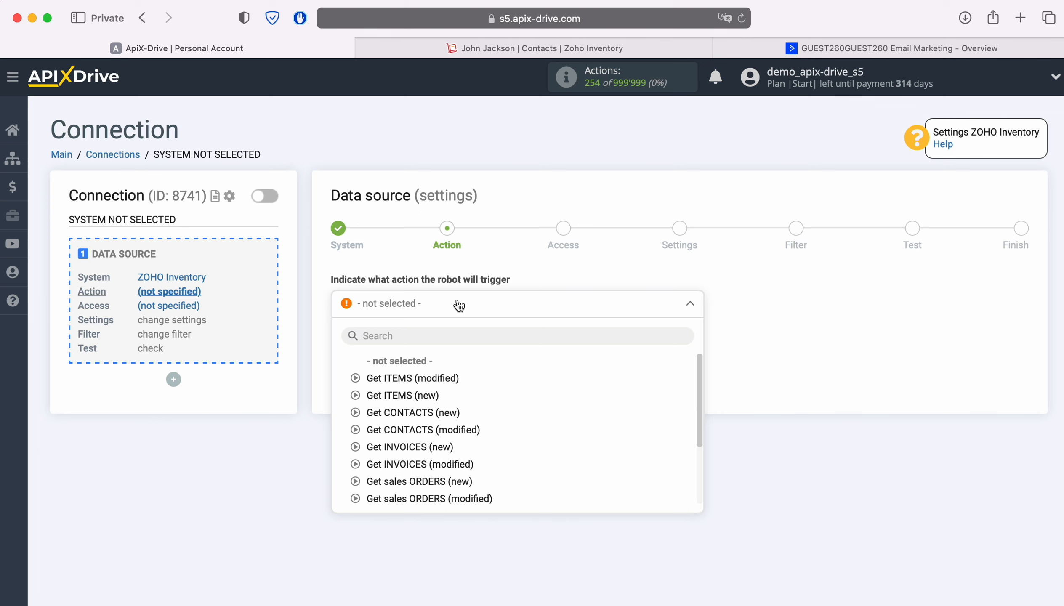
{"action": "left_click", "coordinate": [399, 412]}
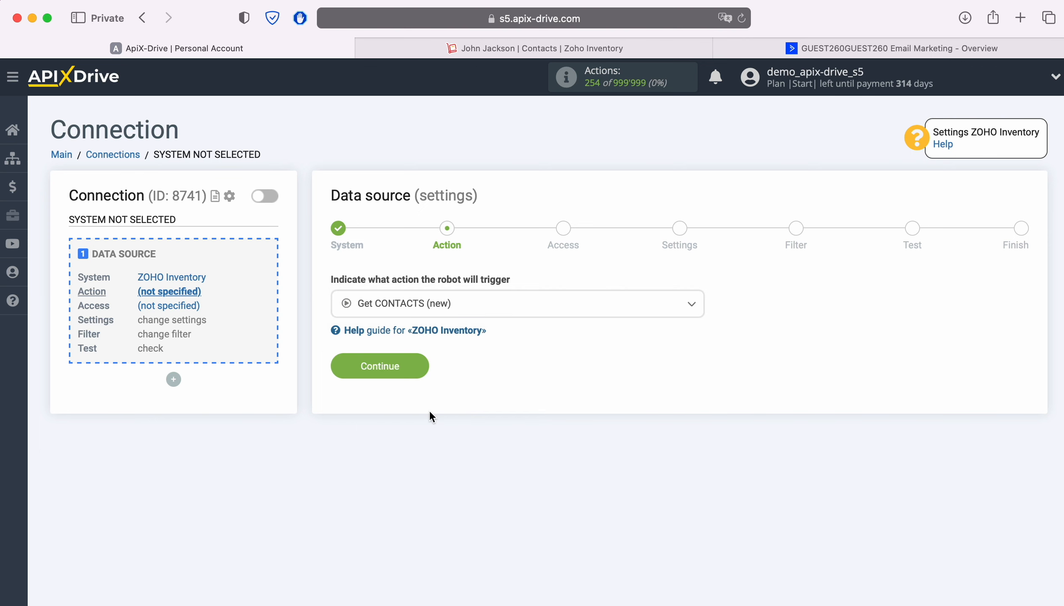
{"action": "left_click", "coordinate": [421, 366]}
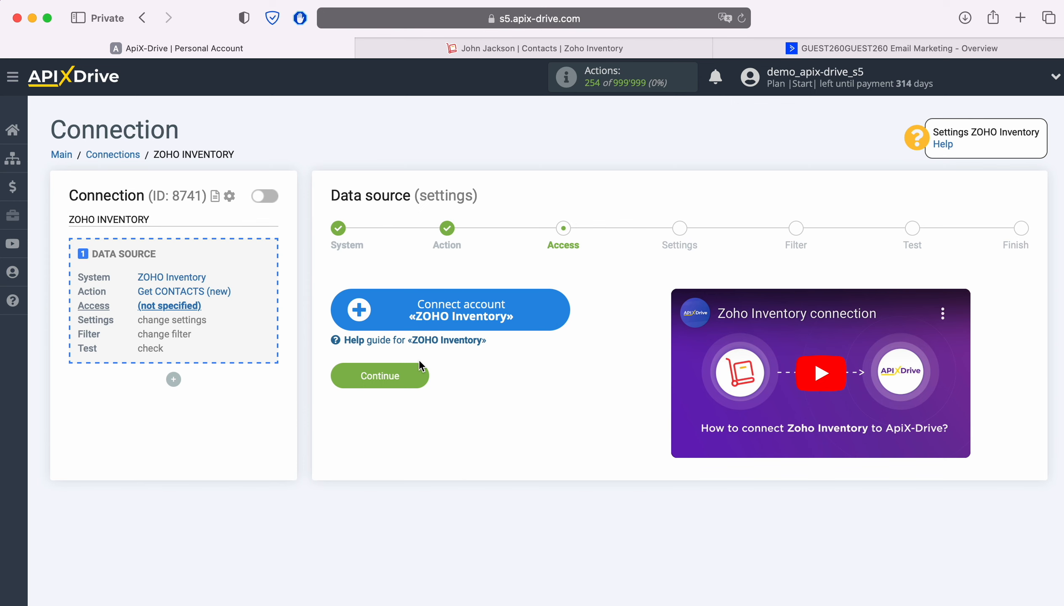
- Sign in to Zoho with the account email and saved password, then accept ApiX Drive's access
{"action": "left_click", "coordinate": [554, 312]}
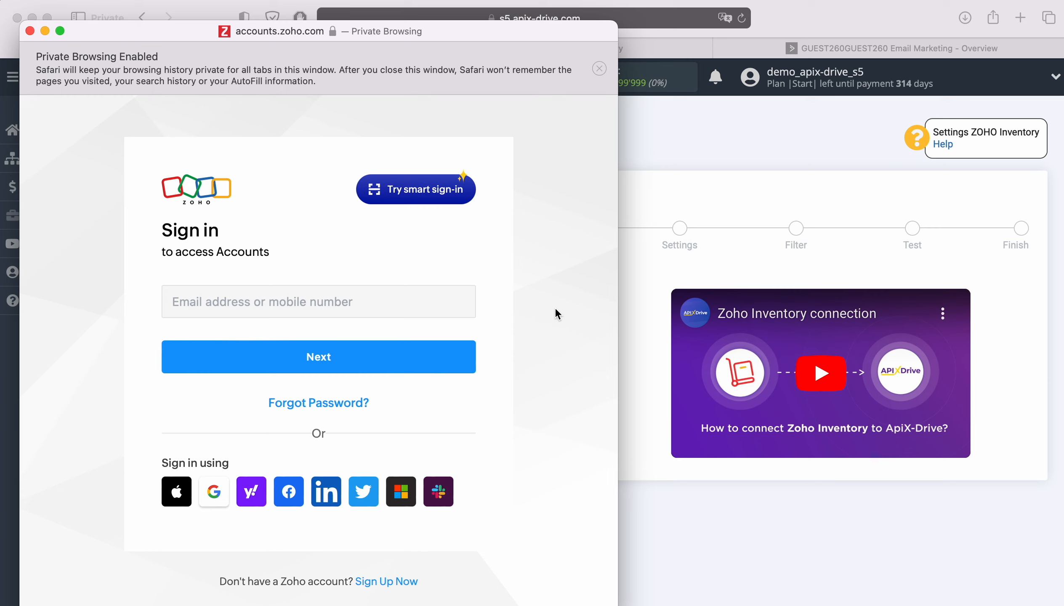
{"action": "left_click", "coordinate": [380, 296]}
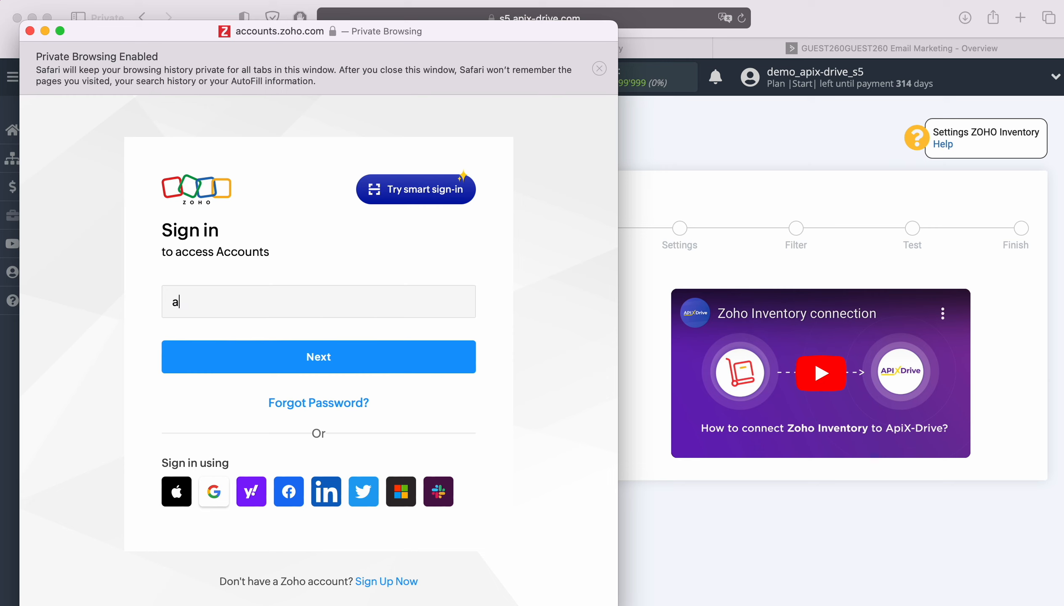
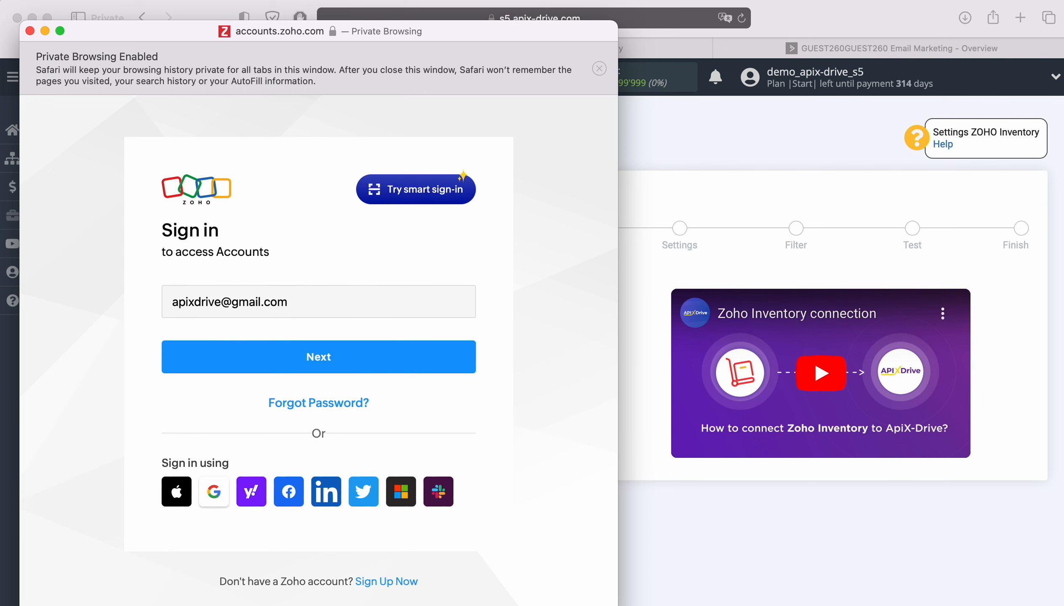
{"action": "left_click", "coordinate": [368, 352]}
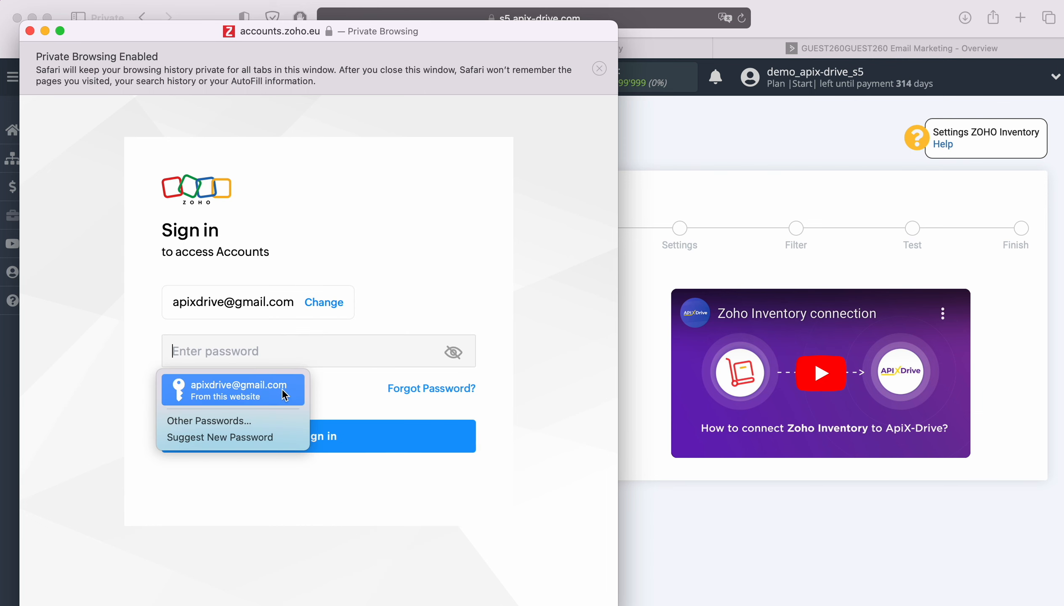
{"action": "left_click", "coordinate": [282, 388]}
{"action": "left_click", "coordinate": [350, 435]}
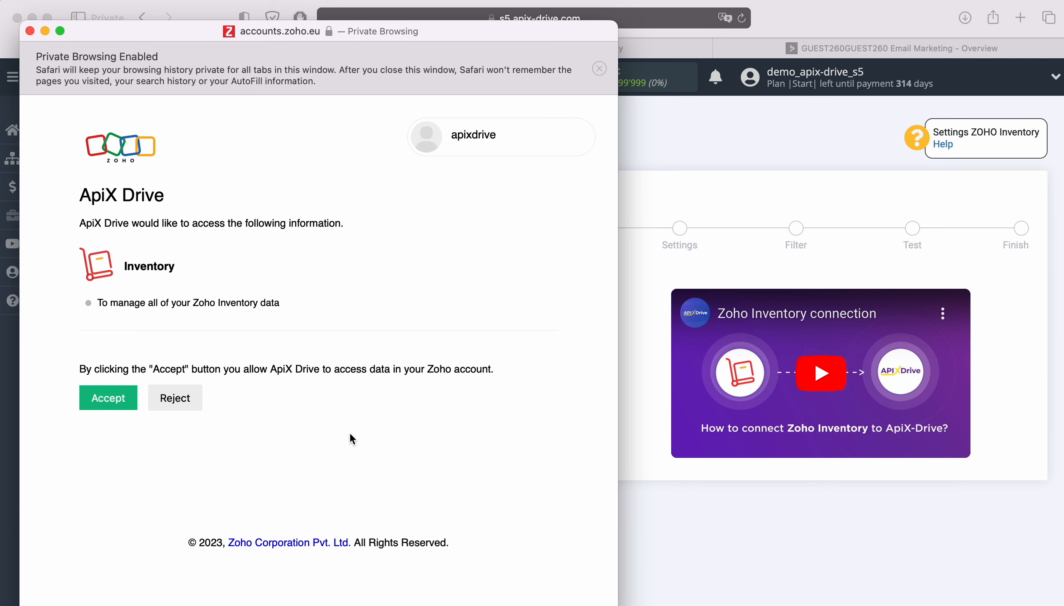
{"action": "left_click", "coordinate": [113, 406]}
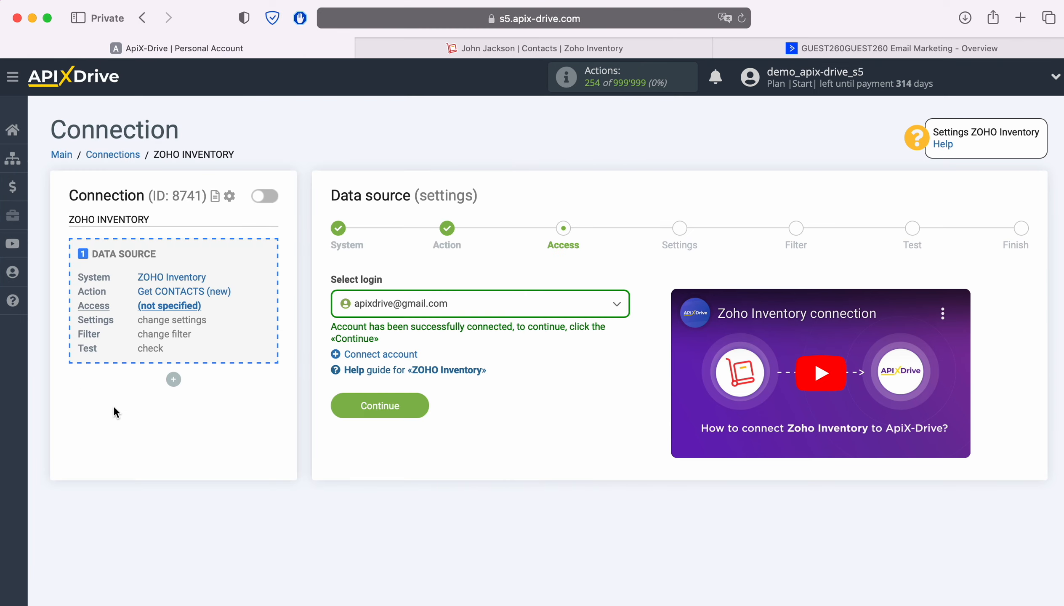
- Select the connected Zoho login and pass Settings and Filter unchanged to load test contacts
{"action": "left_click", "coordinate": [493, 307]}
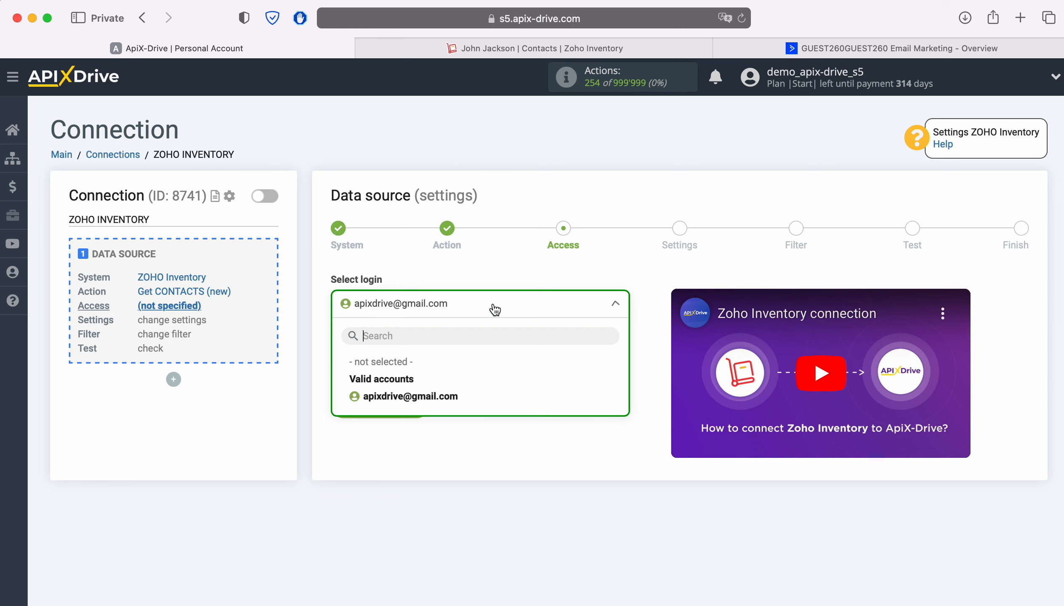
{"action": "left_click", "coordinate": [439, 396]}
{"action": "left_click", "coordinate": [420, 402]}
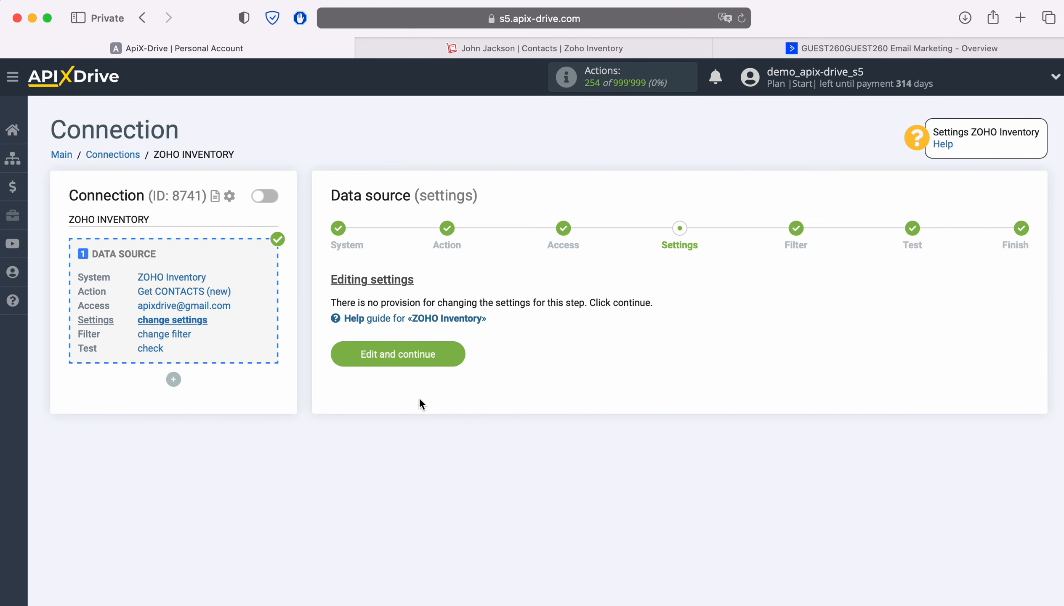
{"action": "left_click", "coordinate": [456, 350]}
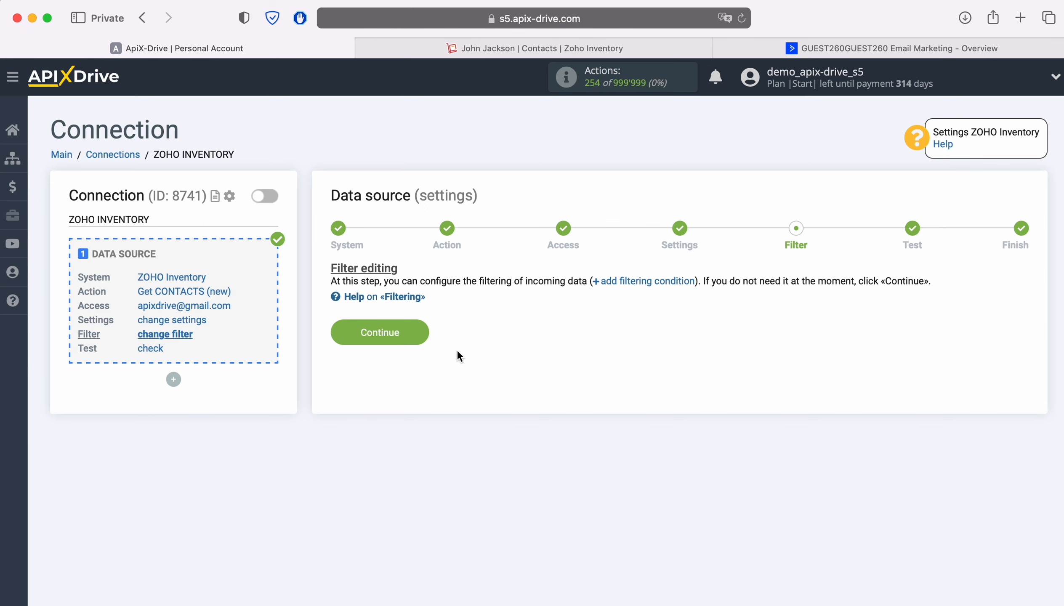
{"action": "left_click", "coordinate": [421, 330]}
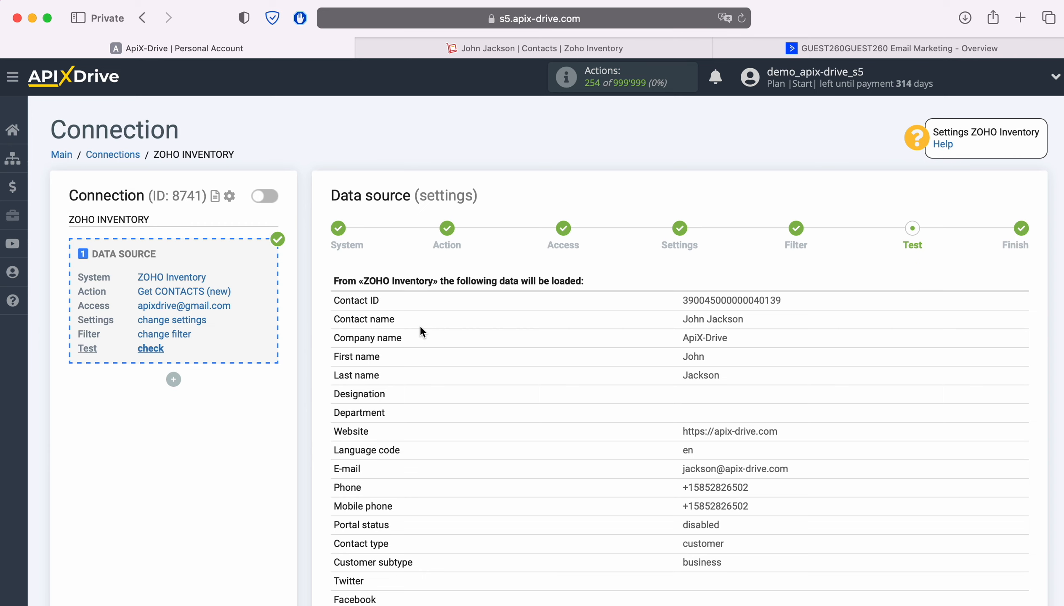
- Review the Zoho Inventory test contact data and complete the source setup
{"action": "scroll", "coordinate": [420, 331], "scroll_direction": "down", "scroll_amount": 5}
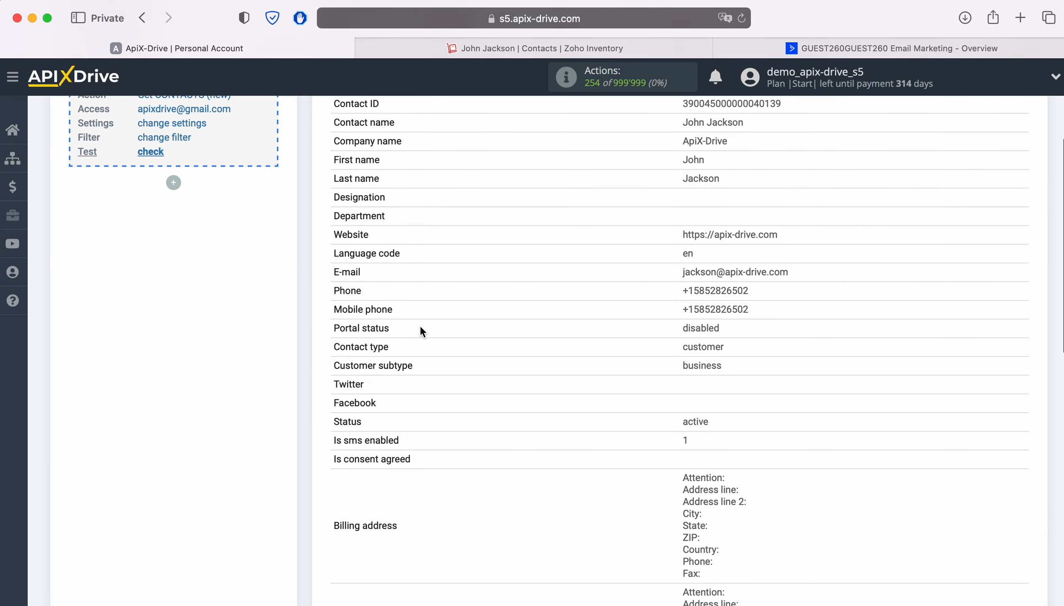
{"action": "scroll", "coordinate": [420, 331], "scroll_direction": "down", "scroll_amount": 5}
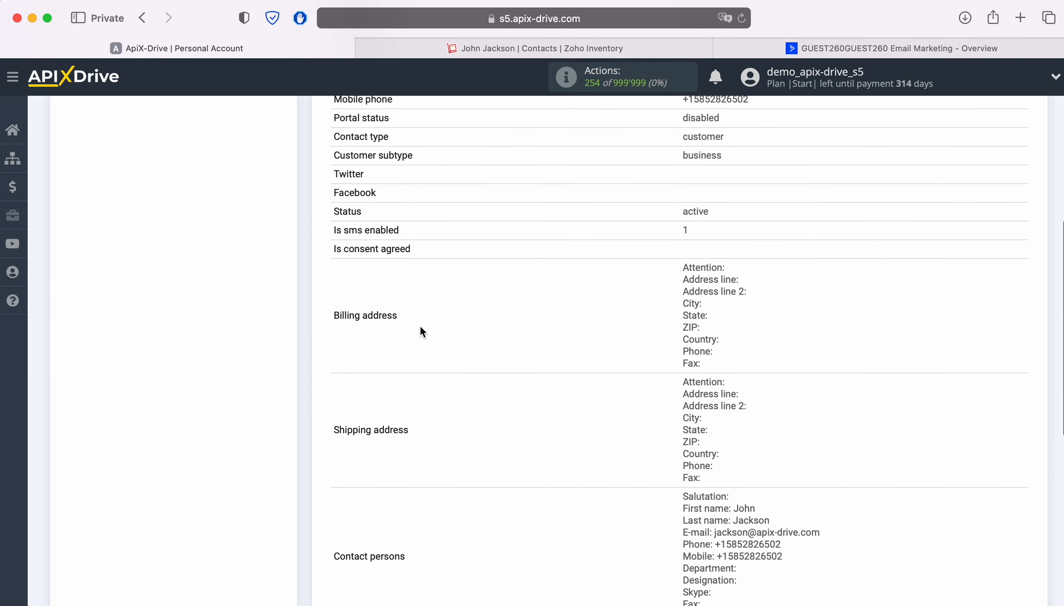
{"action": "scroll", "coordinate": [421, 328], "scroll_direction": "down", "scroll_amount": 5}
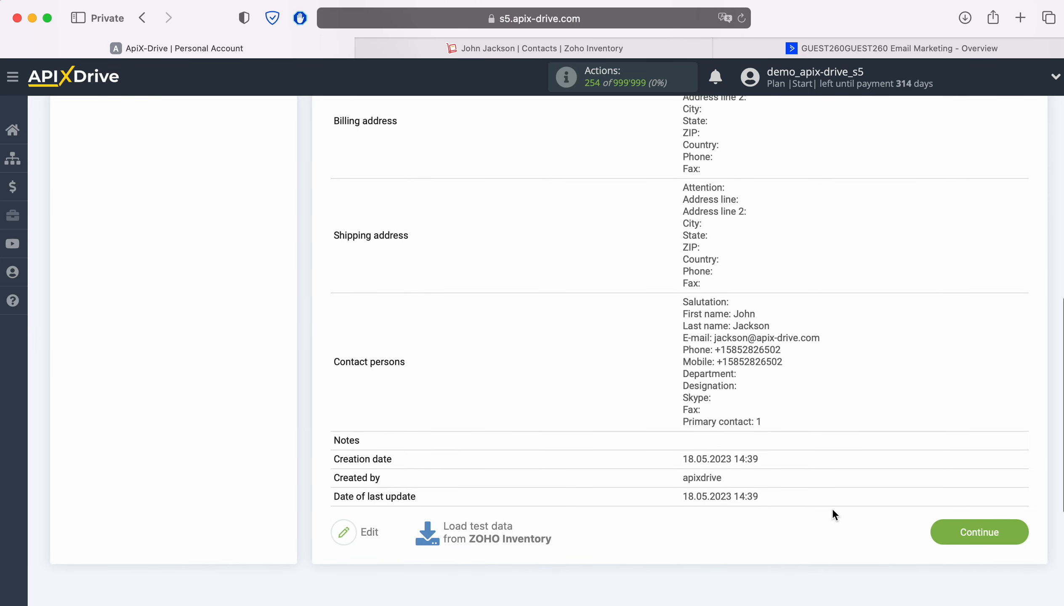
{"action": "left_click", "coordinate": [1010, 530]}
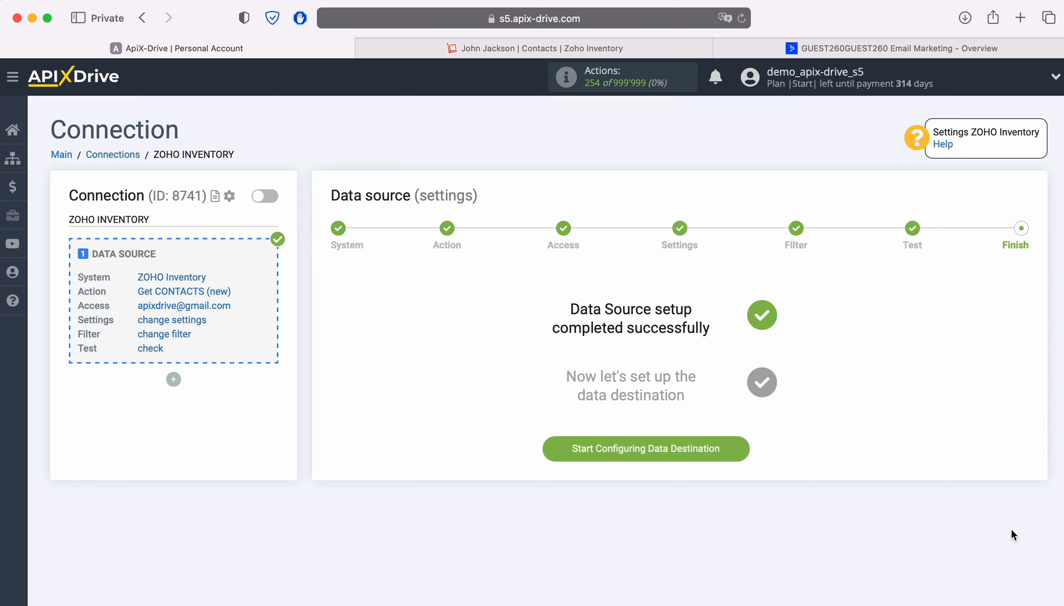
- Start the data destination setup and choose ActiveCampaign as the system
{"action": "left_click", "coordinate": [742, 448]}
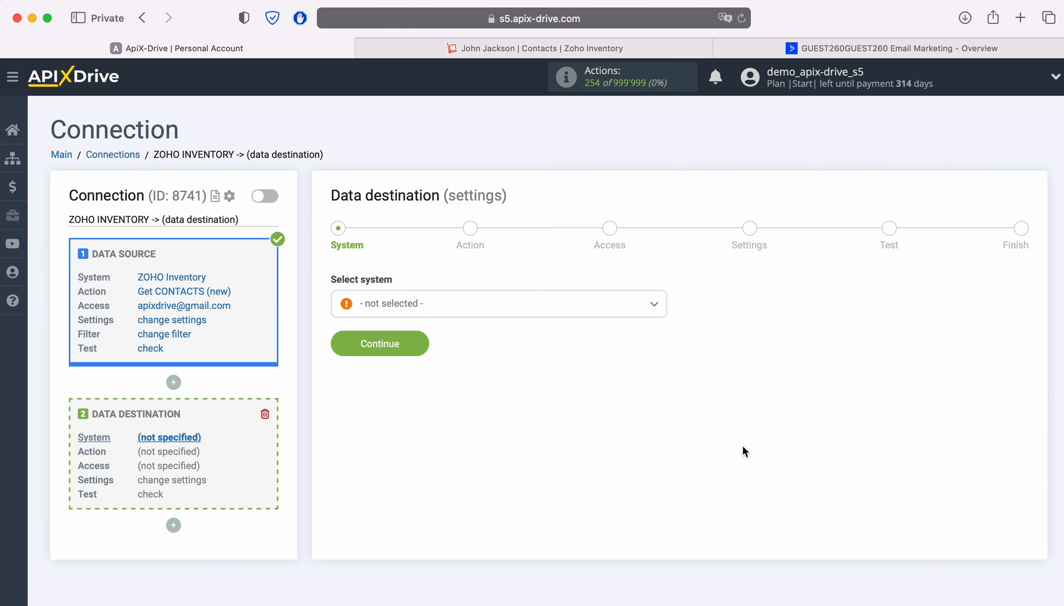
{"action": "left_click", "coordinate": [543, 303]}
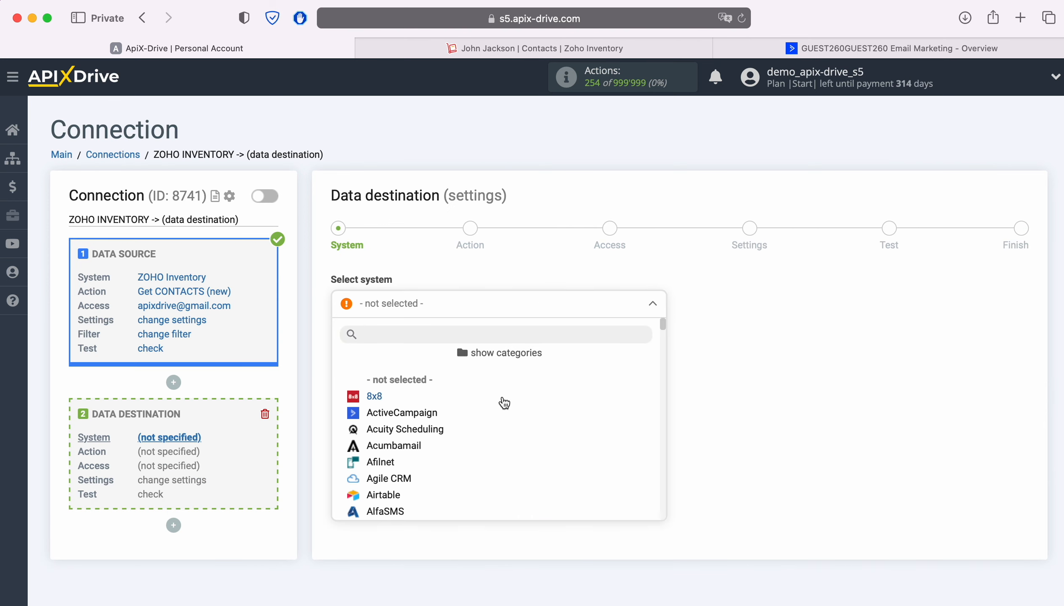
{"action": "left_click", "coordinate": [426, 414]}
{"action": "left_click", "coordinate": [422, 346]}
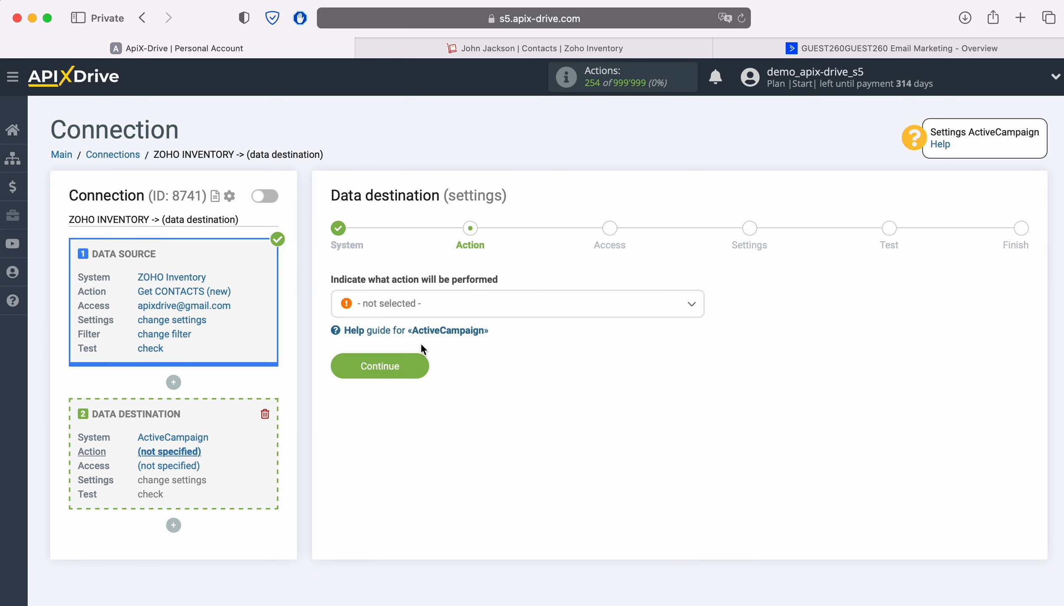
- Set the ActiveCampaign action to Add / Update CONTACT
{"action": "left_click", "coordinate": [528, 311]}
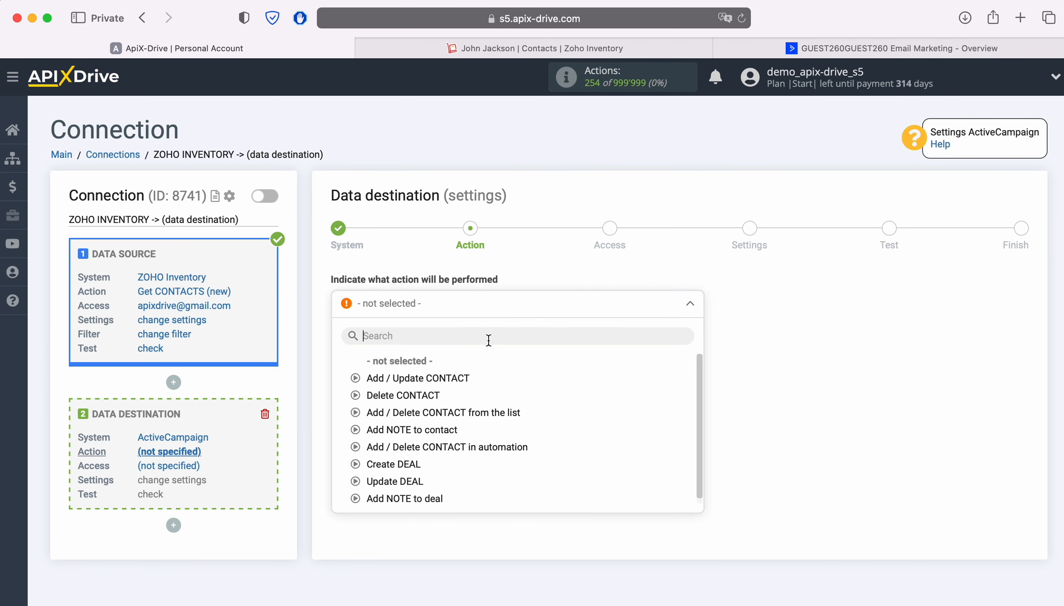
{"action": "left_click", "coordinate": [446, 378]}
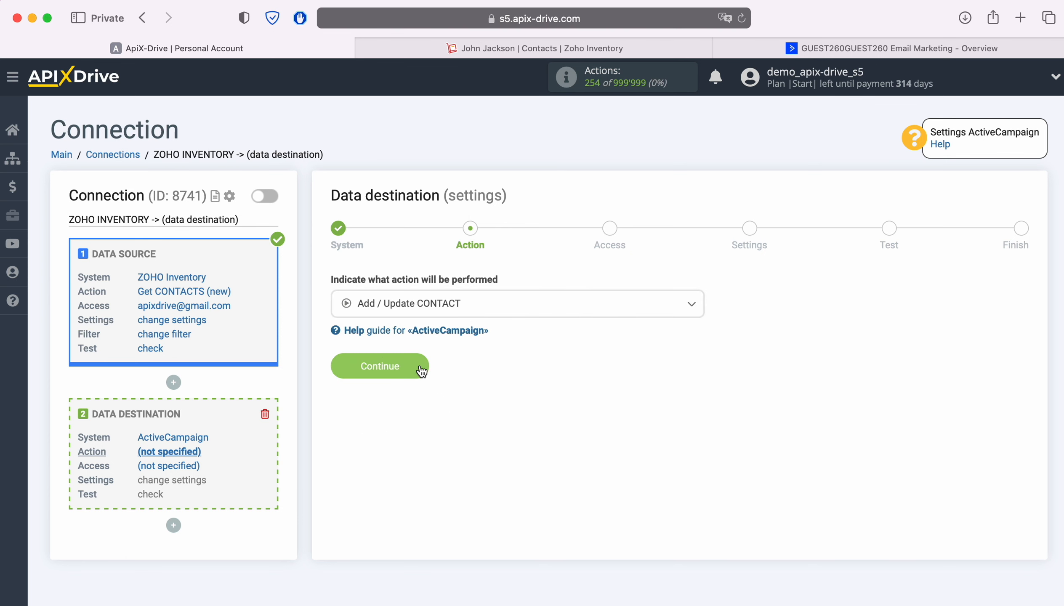
{"action": "left_click", "coordinate": [420, 366]}
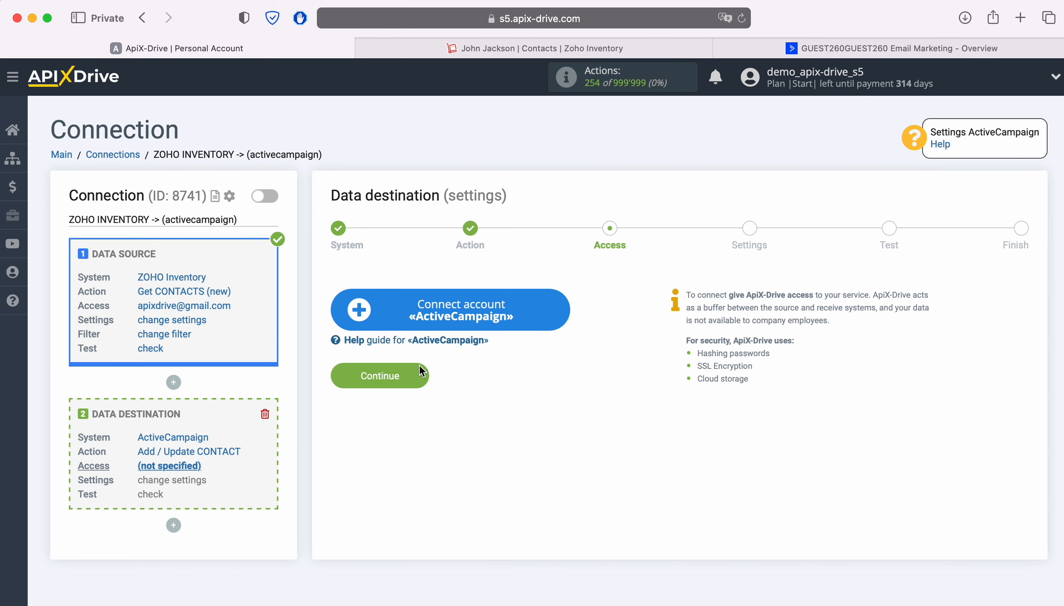
- Open the Connect account «ActiveCampaign» connection setup dialog
{"action": "left_click", "coordinate": [557, 306]}
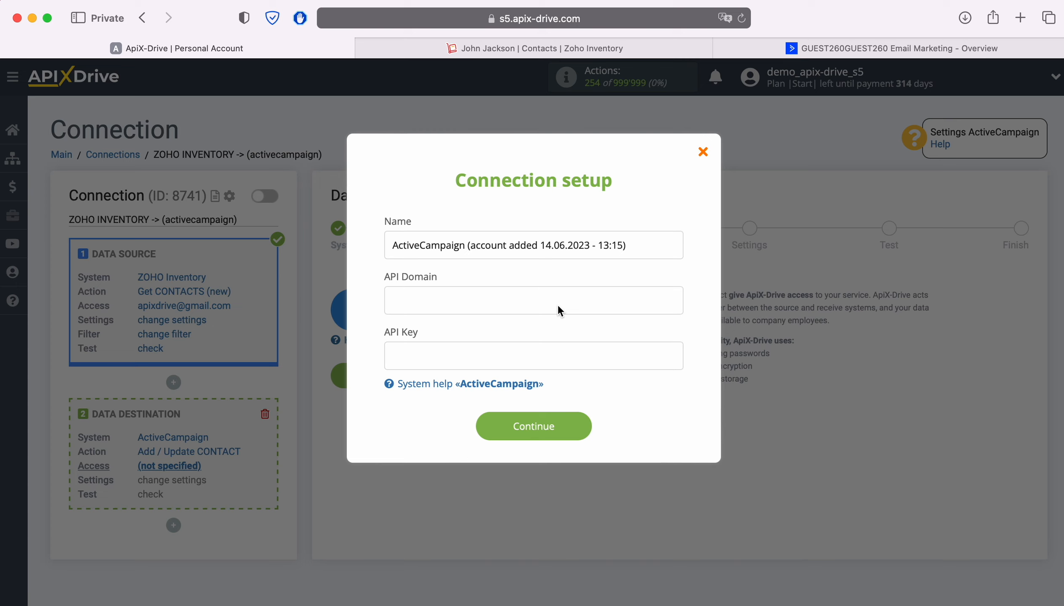
- Copy the API URL from ActiveCampaign's Developer settings into the API Domain field
{"action": "left_click", "coordinate": [748, 50]}
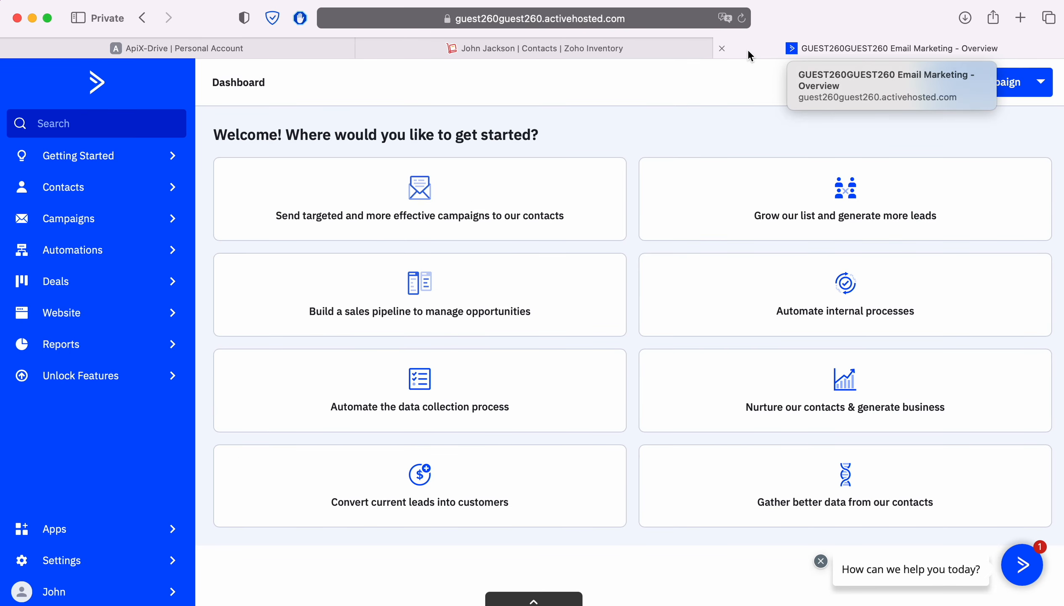
{"action": "left_click", "coordinate": [65, 565]}
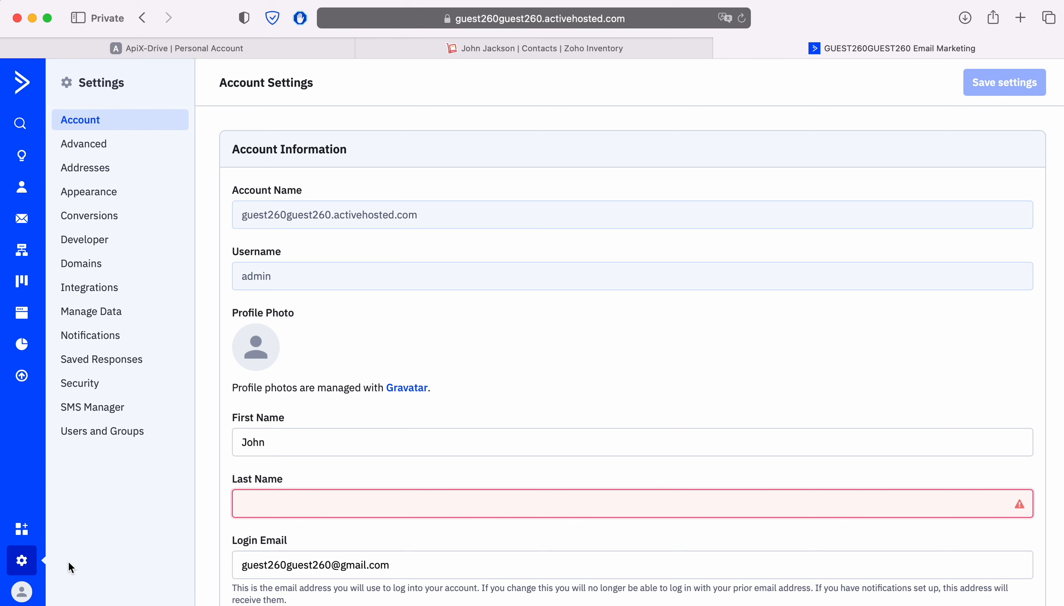
{"action": "left_click", "coordinate": [88, 239]}
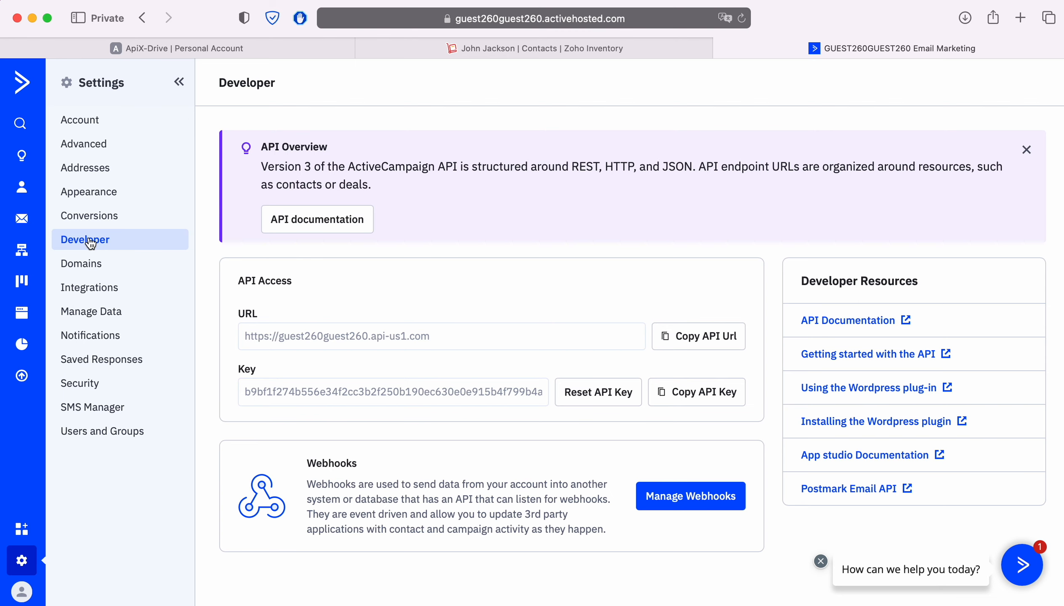
{"action": "left_click", "coordinate": [701, 347]}
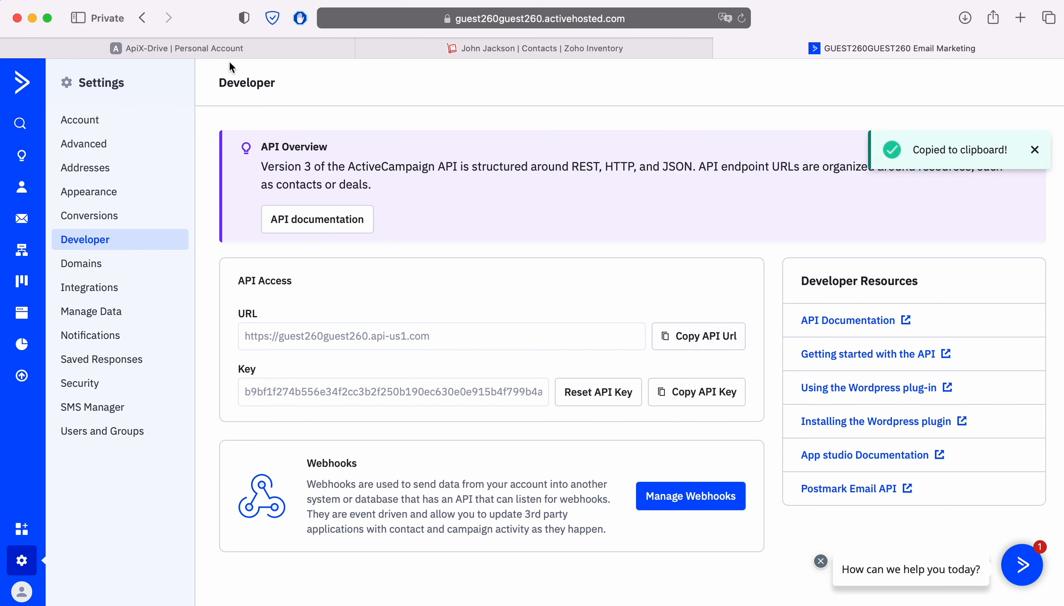
{"action": "left_click", "coordinate": [199, 42]}
{"action": "right_click", "coordinate": [408, 300]}
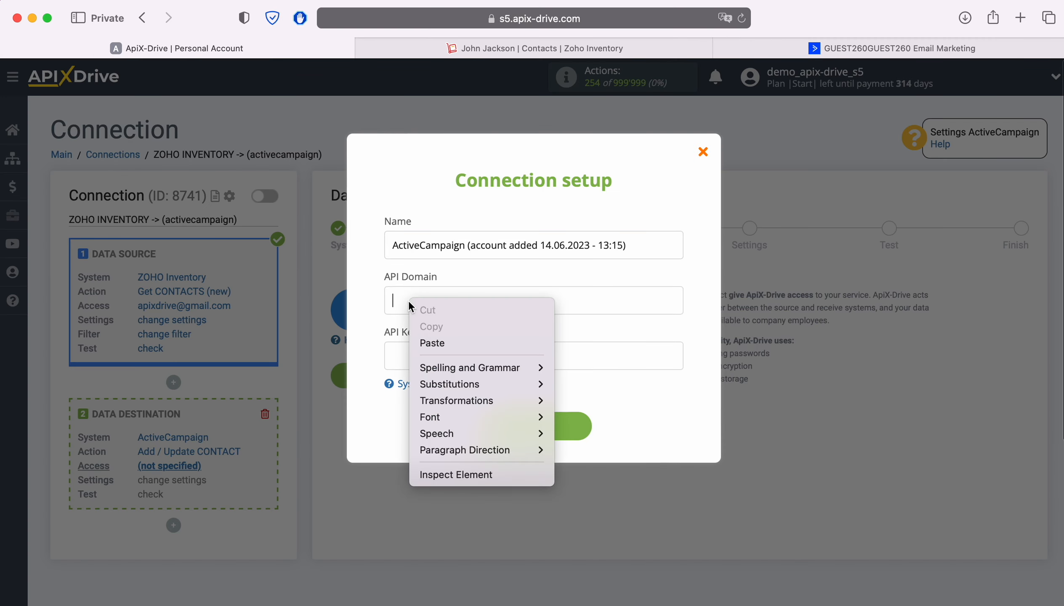
{"action": "left_click", "coordinate": [434, 343]}
- Copy the ActiveCampaign API key into the API Key field
{"action": "left_click", "coordinate": [902, 48]}
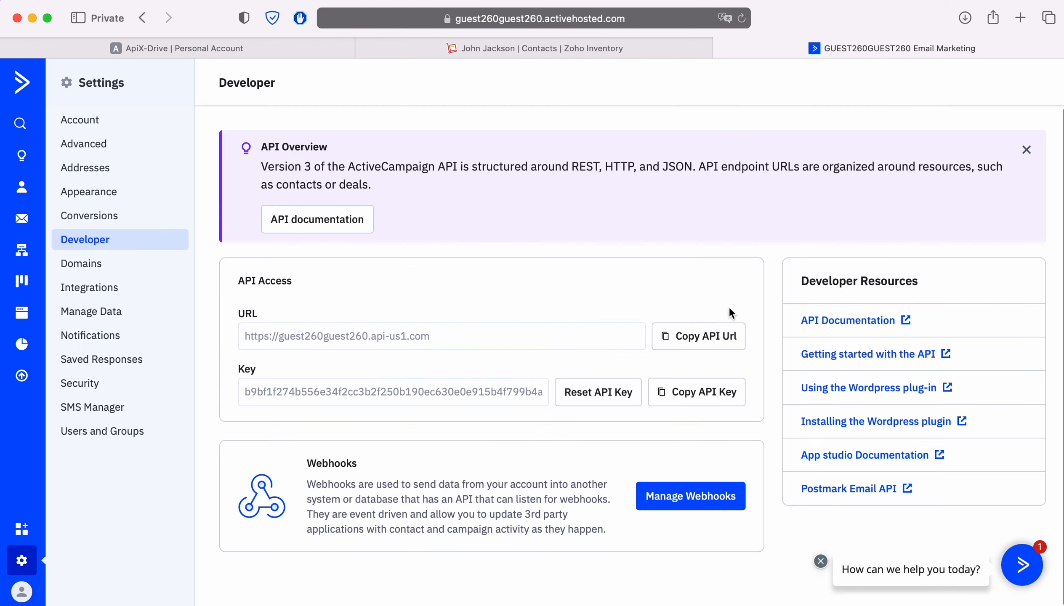
{"action": "left_click", "coordinate": [670, 386]}
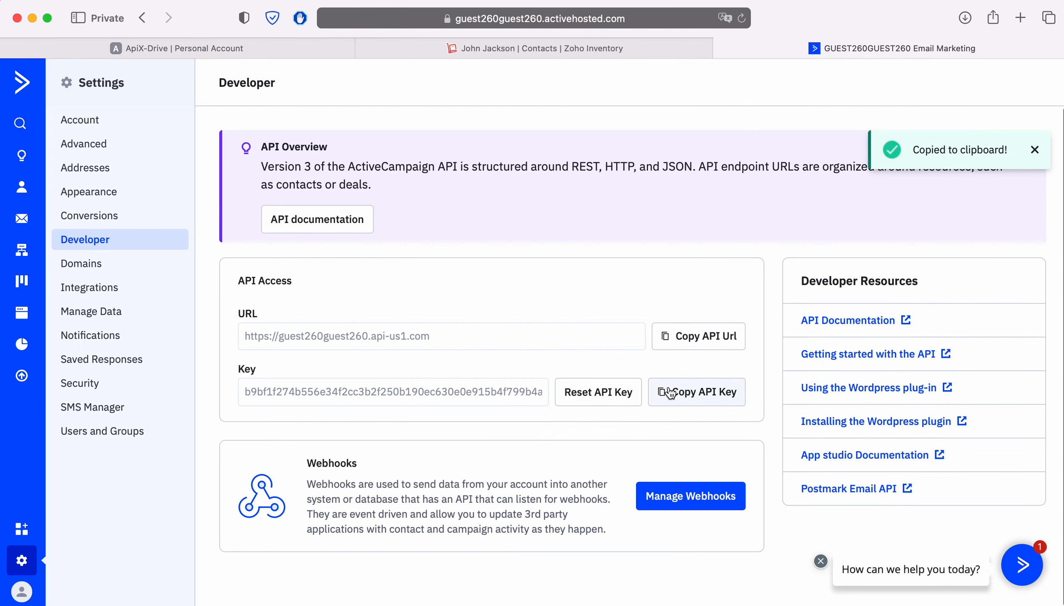
{"action": "left_click", "coordinate": [320, 50]}
{"action": "right_click", "coordinate": [425, 343]}
{"action": "left_click", "coordinate": [439, 384]}
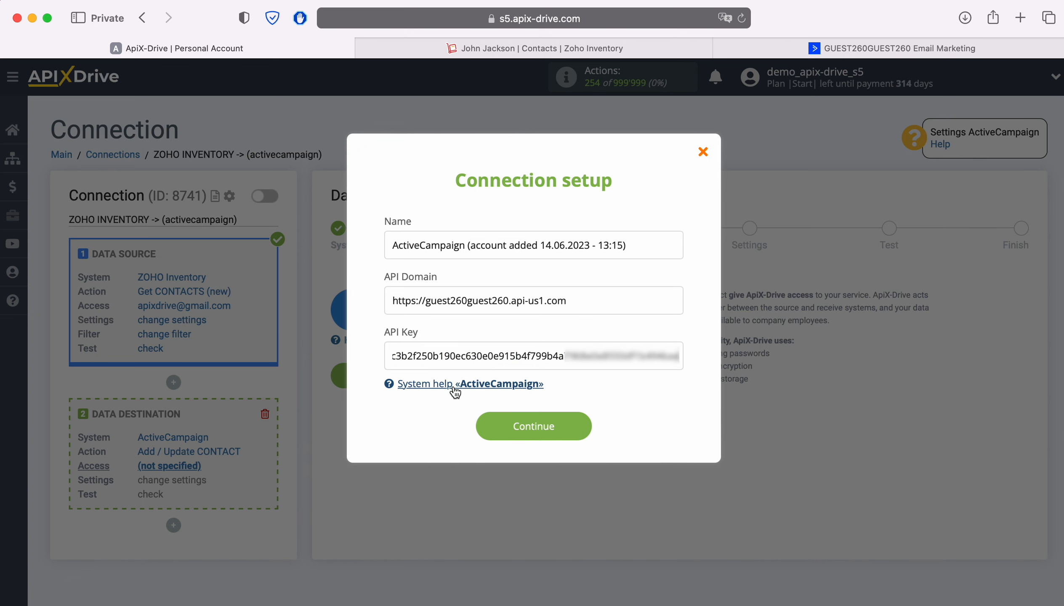
- Save the ActiveCampaign connection, select it as the login, and continue to Settings
{"action": "left_click", "coordinate": [577, 431]}
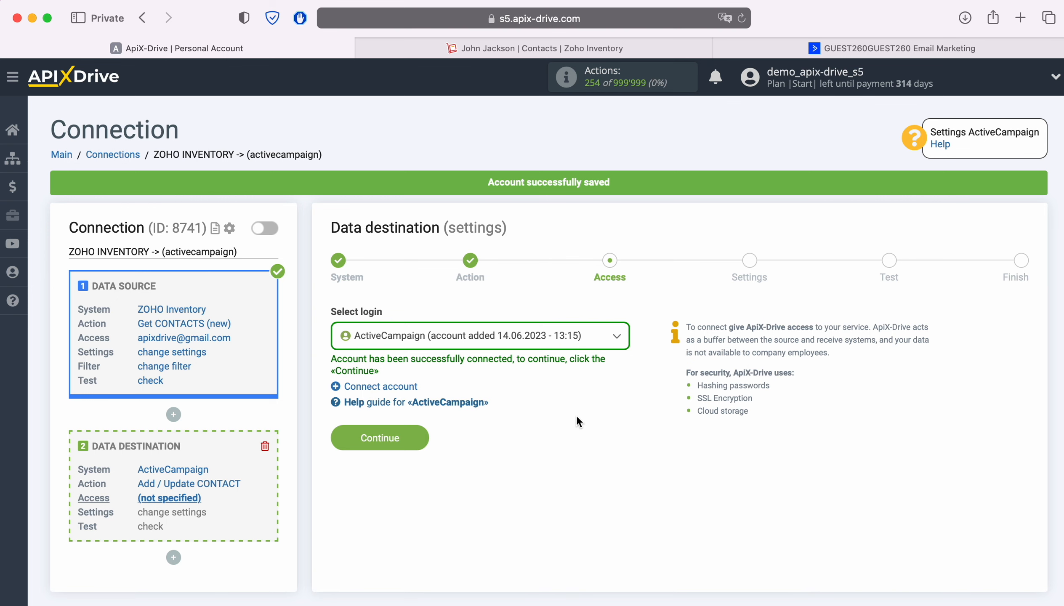
{"action": "left_click", "coordinate": [595, 344]}
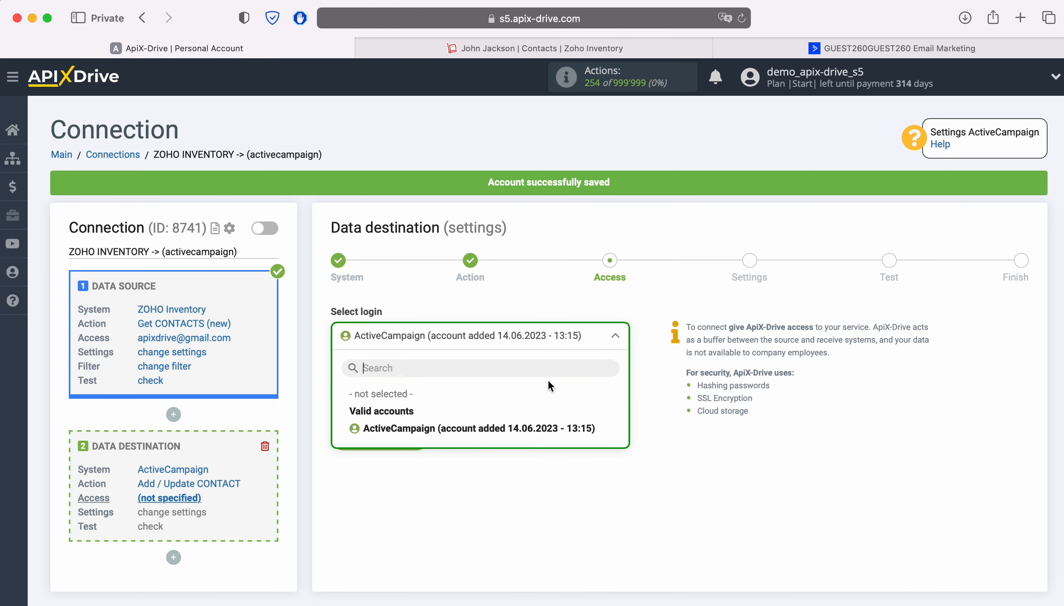
{"action": "left_click", "coordinate": [524, 428]}
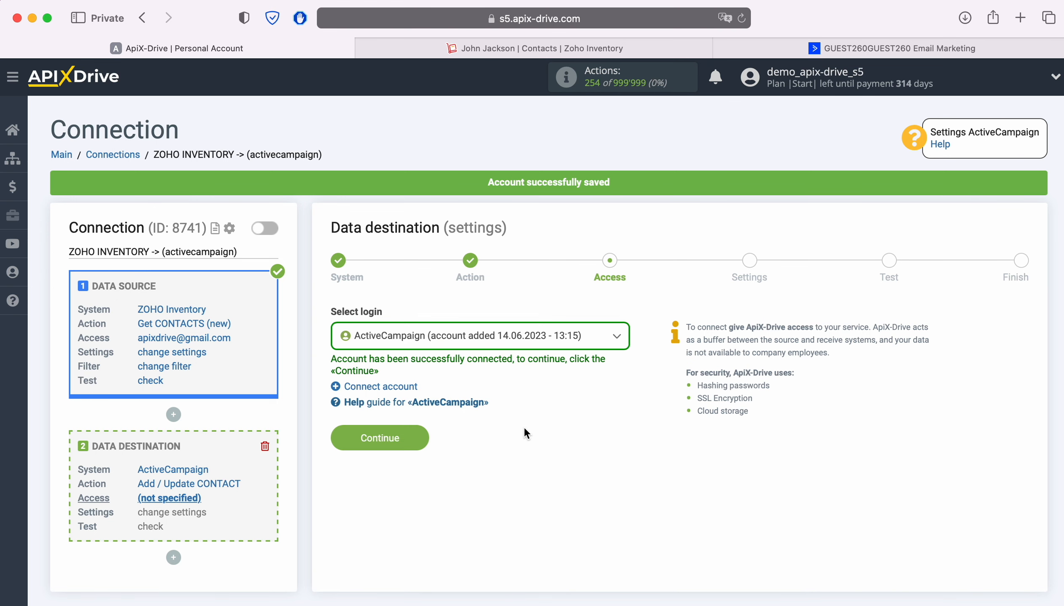
{"action": "left_click", "coordinate": [416, 435]}
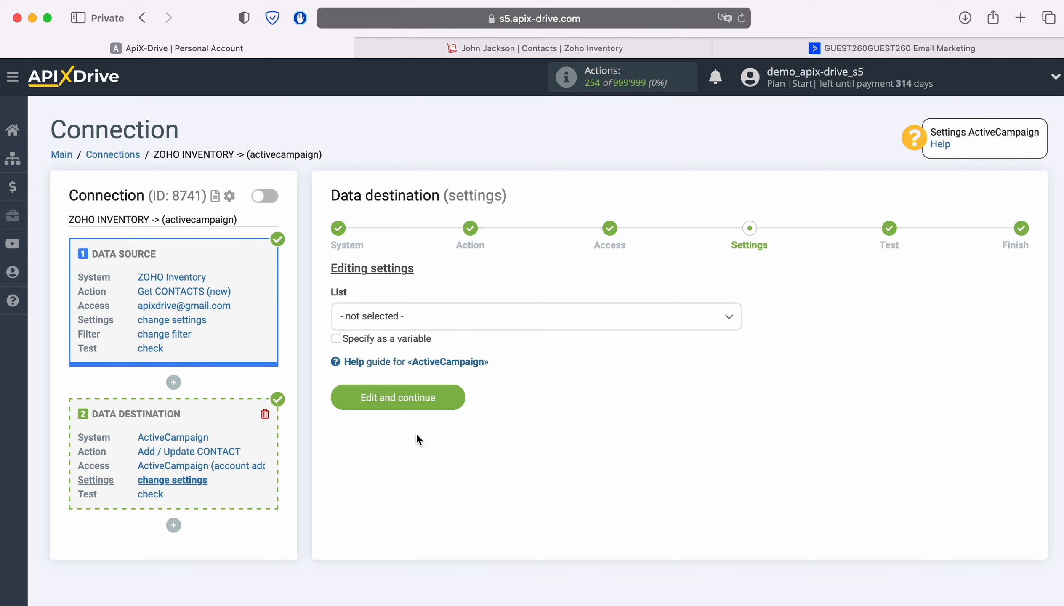
- Choose Master Contact List and map the Zoho contact e-mail into E-mail
{"action": "left_click", "coordinate": [465, 316]}
{"action": "left_click", "coordinate": [424, 393]}
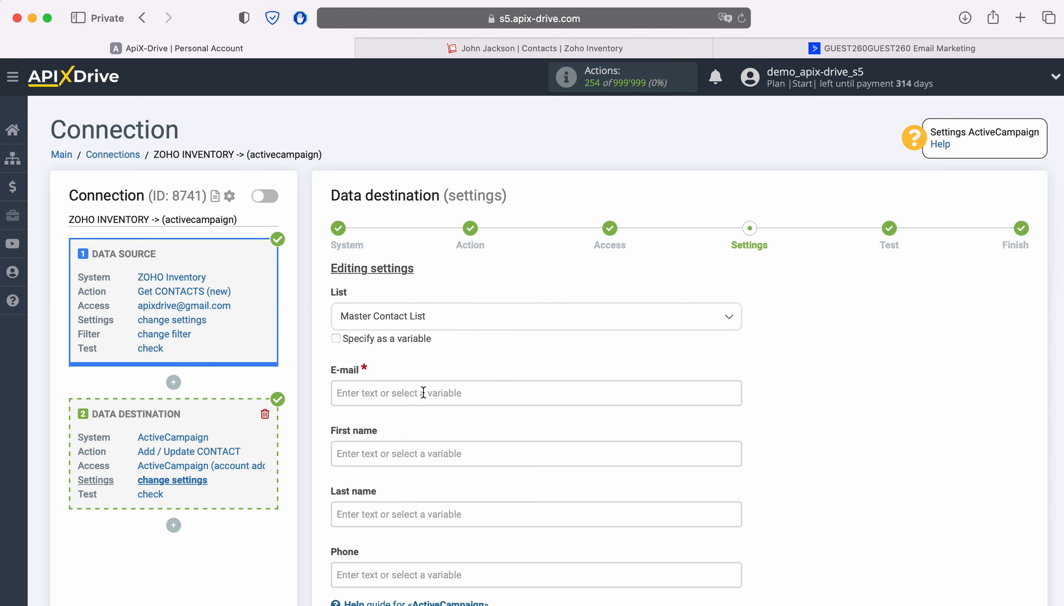
{"action": "left_click", "coordinate": [423, 392]}
{"action": "scroll", "coordinate": [549, 422], "scroll_direction": "down", "scroll_amount": 5}
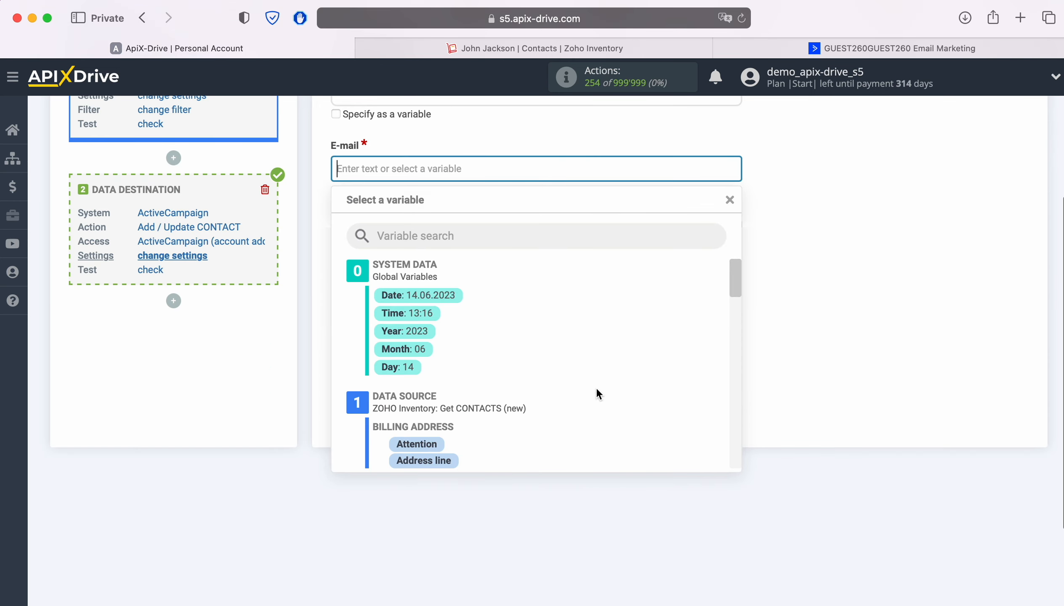
{"action": "scroll", "coordinate": [620, 387], "scroll_direction": "down", "scroll_amount": 1}
{"action": "scroll", "coordinate": [620, 387], "scroll_direction": "down", "scroll_amount": 5}
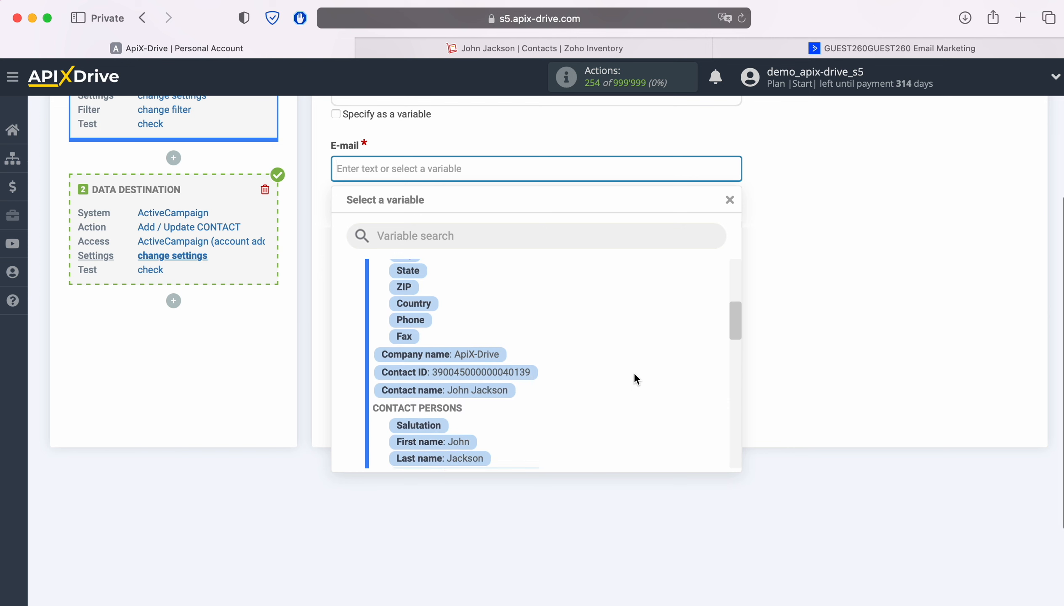
{"action": "scroll", "coordinate": [634, 377], "scroll_direction": "down", "scroll_amount": 3}
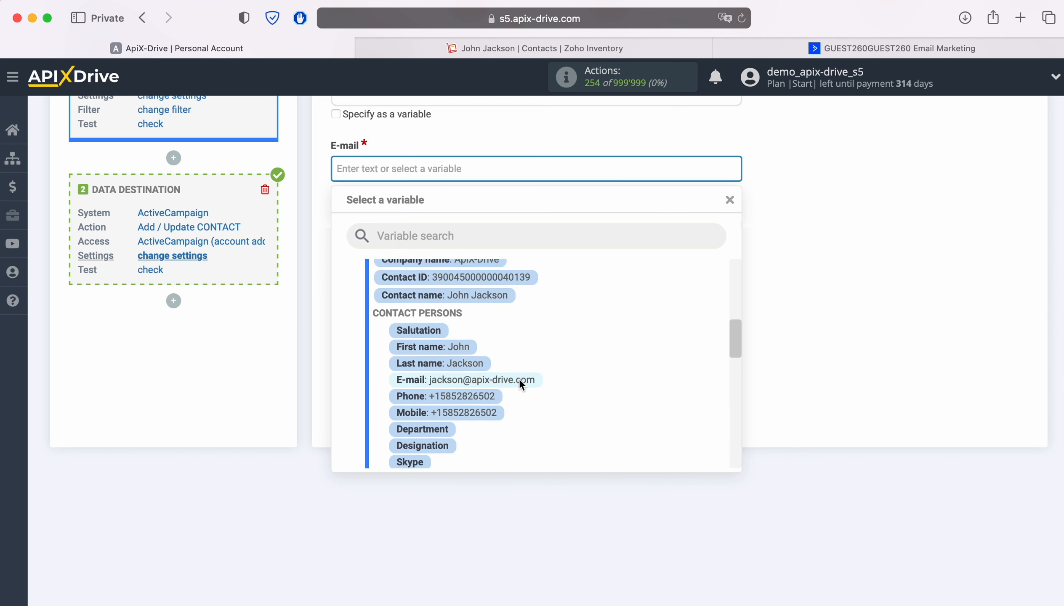
{"action": "left_click", "coordinate": [520, 312]}
- Map the Zoho first name and last name into First name and Last name
{"action": "left_click", "coordinate": [451, 230]}
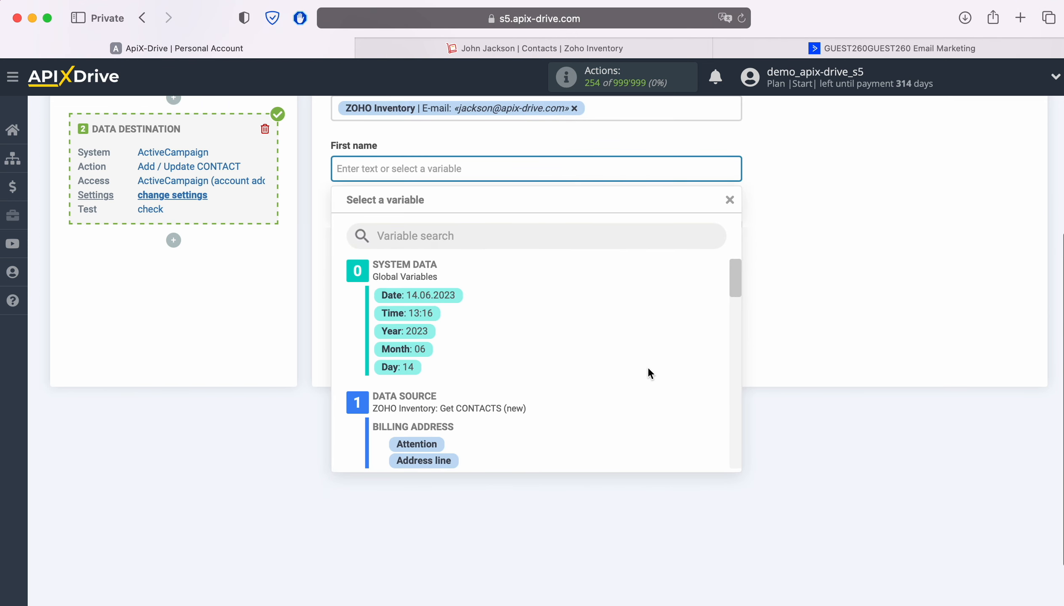
{"action": "scroll", "coordinate": [649, 372], "scroll_direction": "down", "scroll_amount": 3}
{"action": "scroll", "coordinate": [651, 373], "scroll_direction": "down", "scroll_amount": 4}
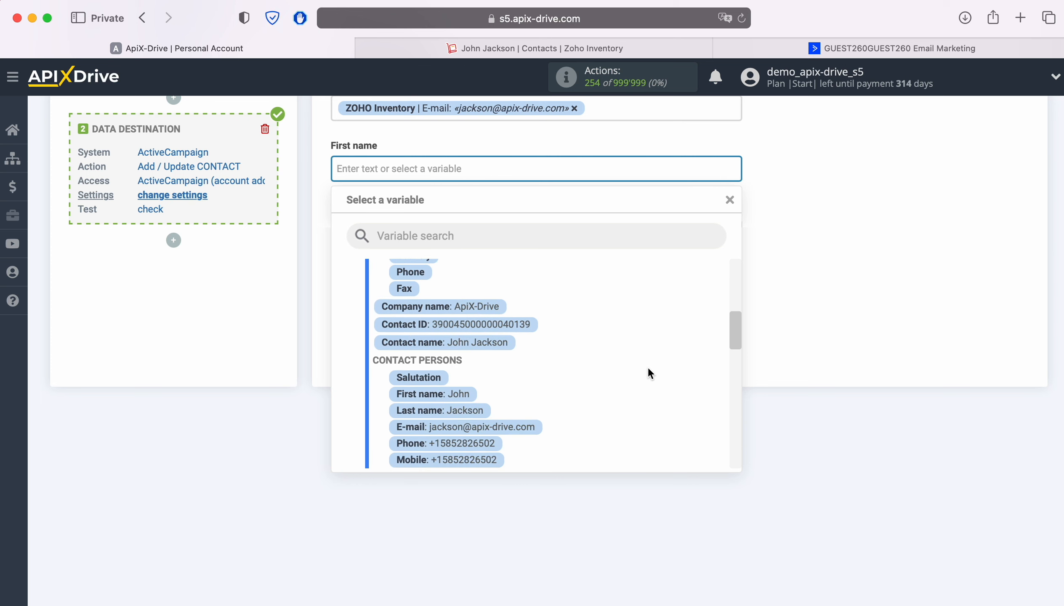
{"action": "left_click", "coordinate": [473, 395]}
{"action": "left_click", "coordinate": [456, 240]}
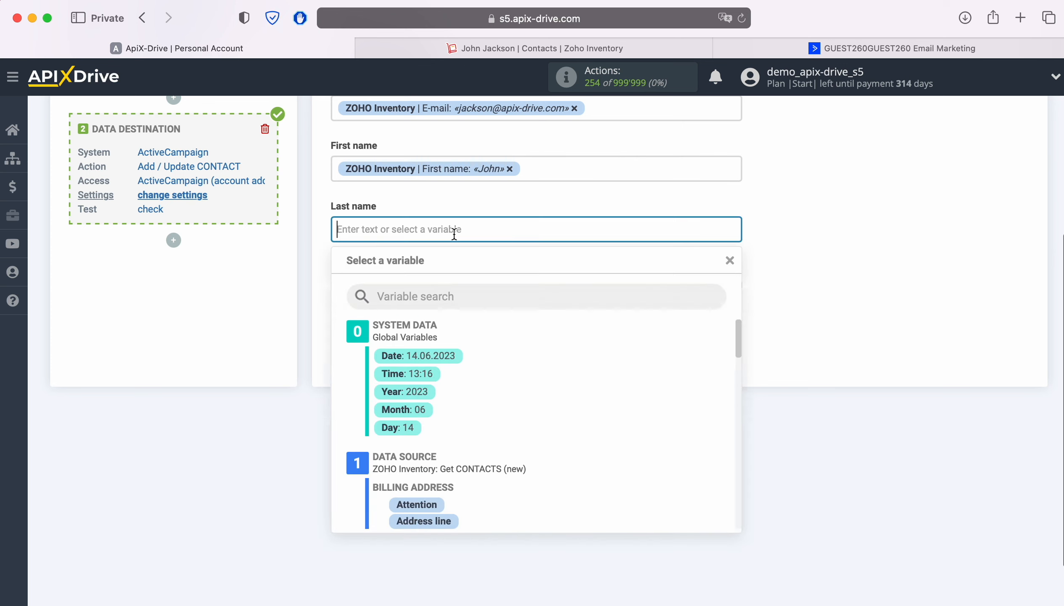
{"action": "scroll", "coordinate": [557, 331], "scroll_direction": "down", "scroll_amount": 3}
{"action": "scroll", "coordinate": [635, 336], "scroll_direction": "down", "scroll_amount": 5}
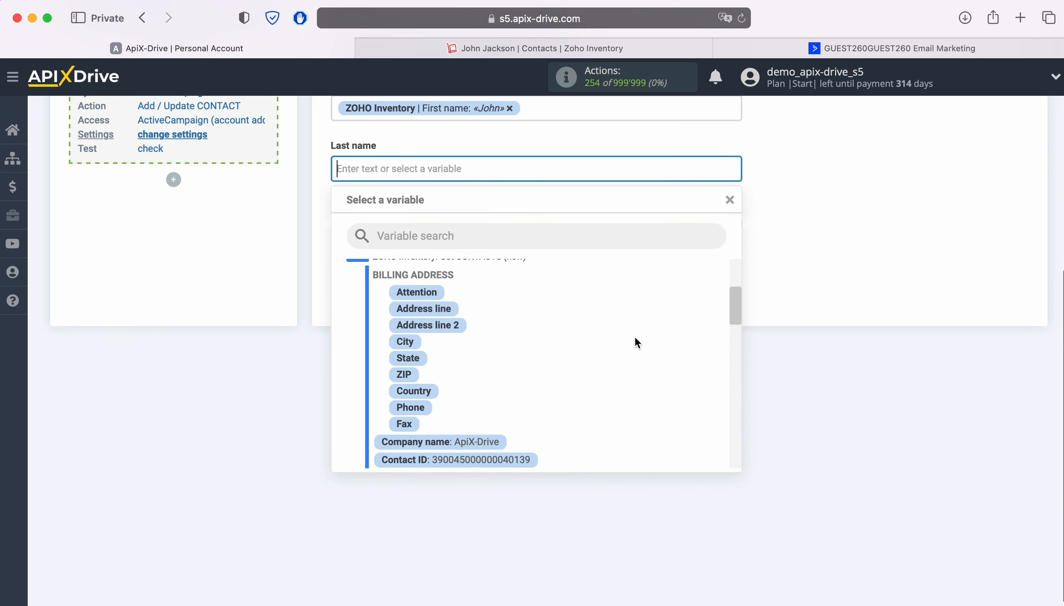
{"action": "scroll", "coordinate": [635, 342], "scroll_direction": "down", "scroll_amount": 5}
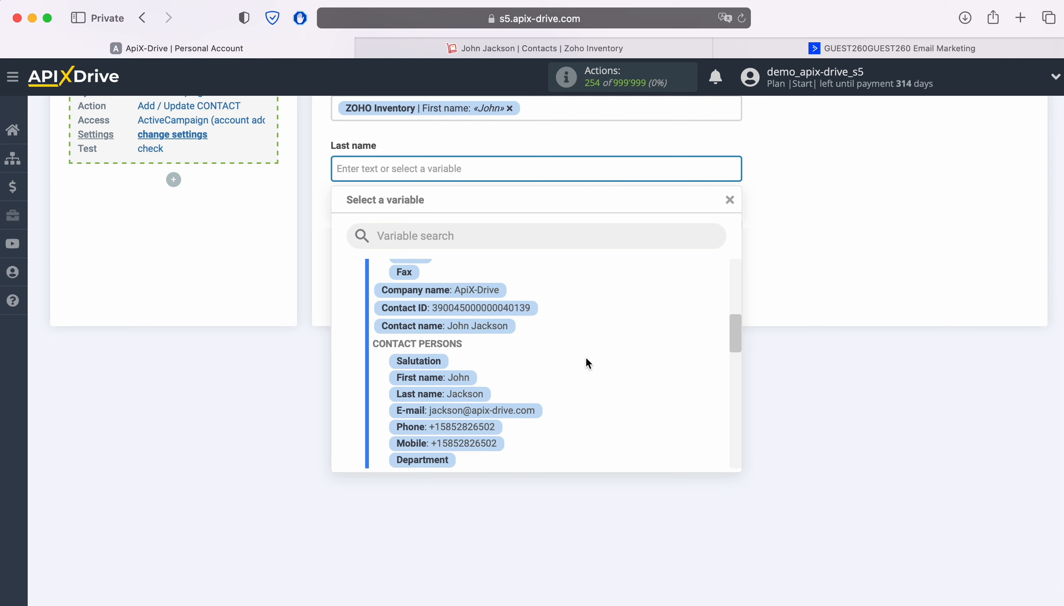
{"action": "left_click", "coordinate": [474, 395]}
- Map the Zoho contact phone into Phone and save the mapping
{"action": "left_click", "coordinate": [450, 231]}
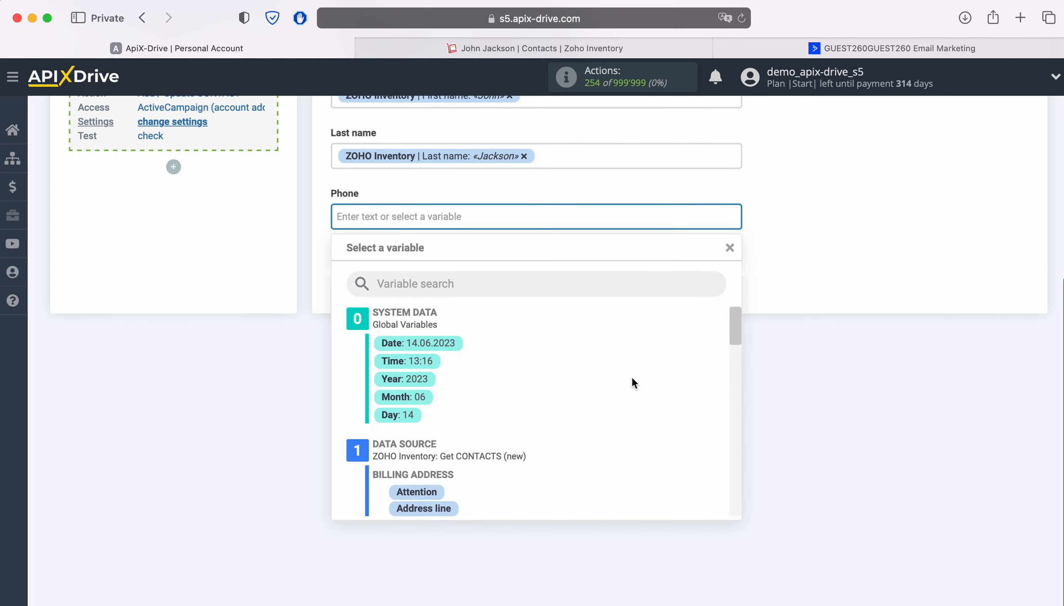
{"action": "scroll", "coordinate": [639, 377], "scroll_direction": "down", "scroll_amount": 6}
{"action": "scroll", "coordinate": [639, 377], "scroll_direction": "down", "scroll_amount": 4}
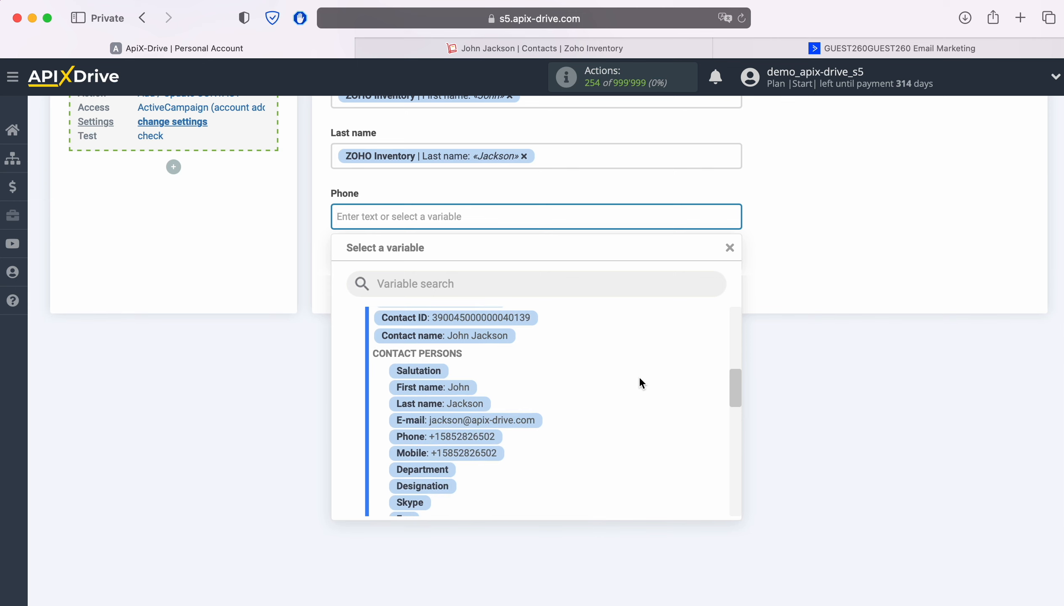
{"action": "scroll", "coordinate": [639, 377], "scroll_direction": "down", "scroll_amount": 1}
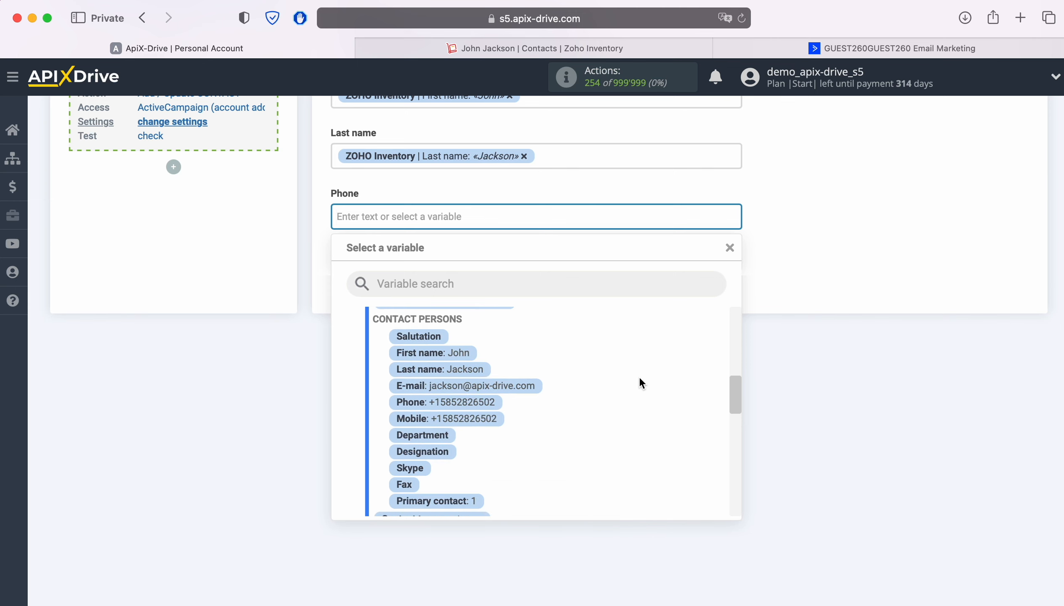
{"action": "left_click", "coordinate": [477, 401]}
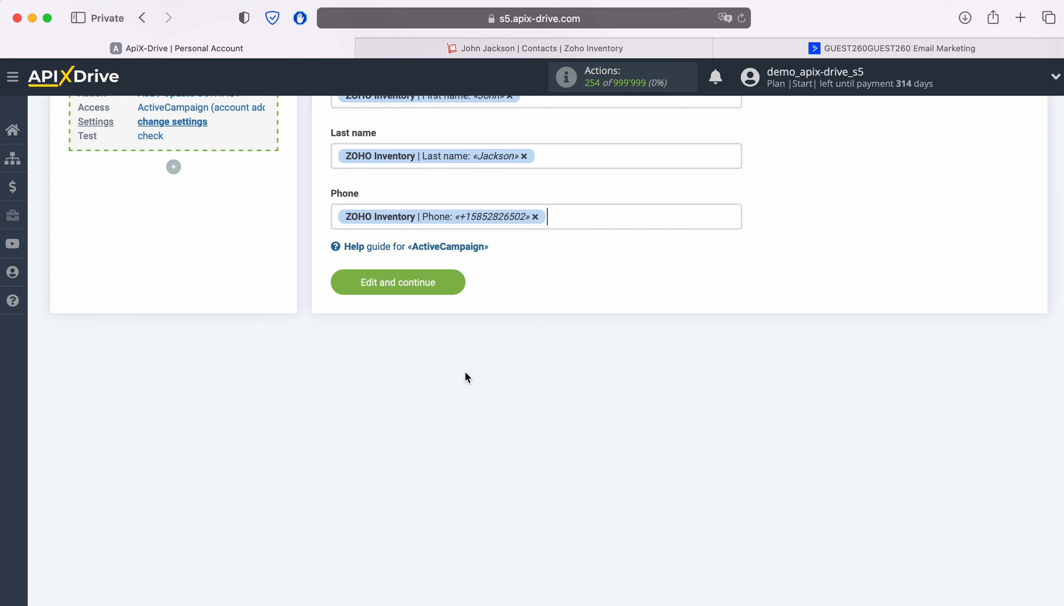
{"action": "left_click", "coordinate": [454, 279]}
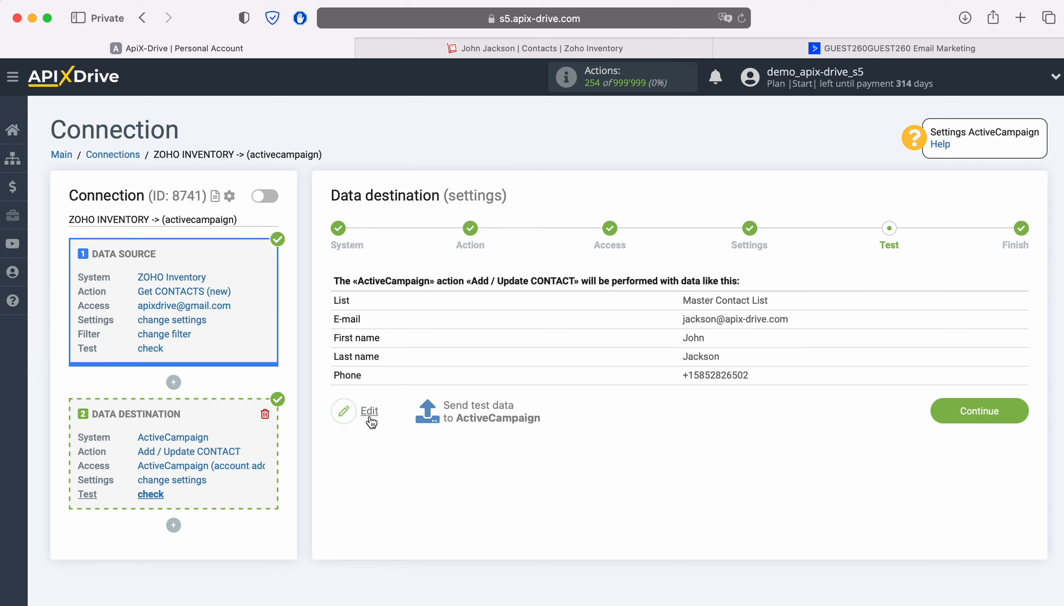
- Send the test contact to ActiveCampaign and switch to the ActiveCampaign dashboard
{"action": "left_click", "coordinate": [478, 408]}
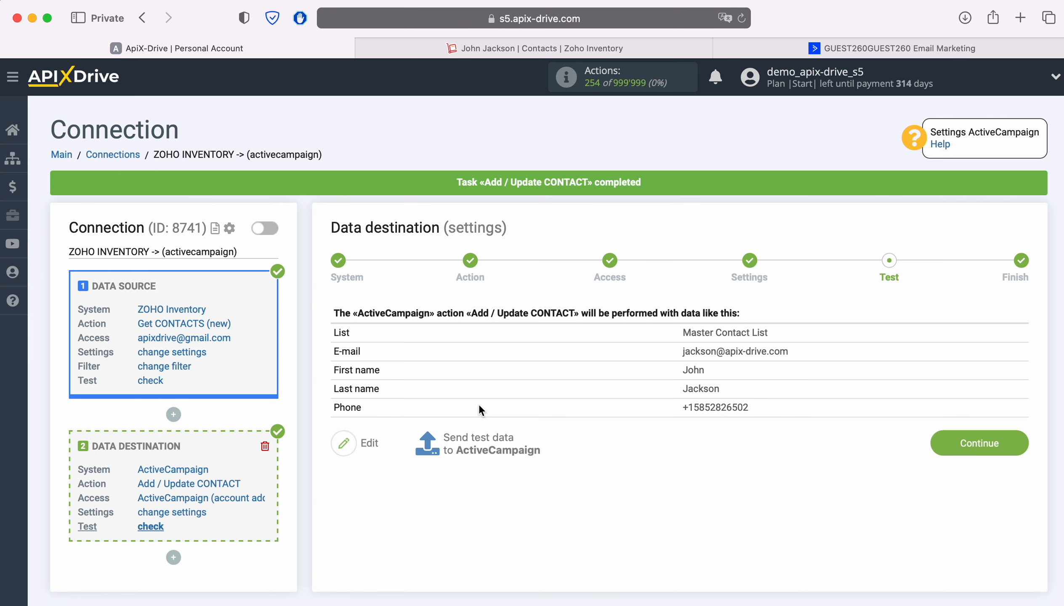
{"action": "left_click", "coordinate": [748, 49]}
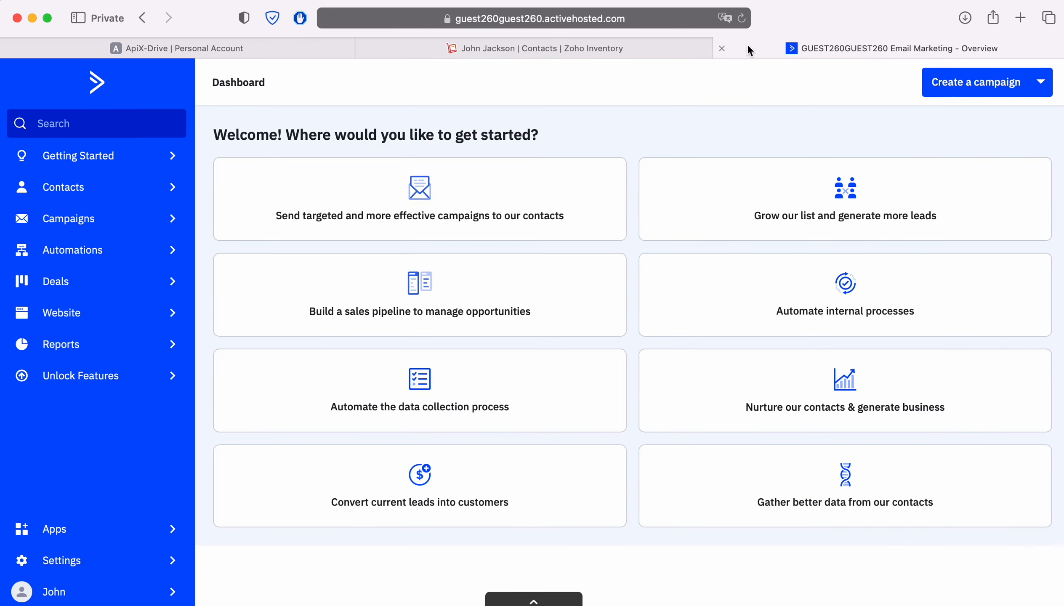
- Check in ActiveCampaign Contacts that the test contact is on the Master Contact List, then return to ApiX-Drive
{"action": "left_click", "coordinate": [120, 188]}
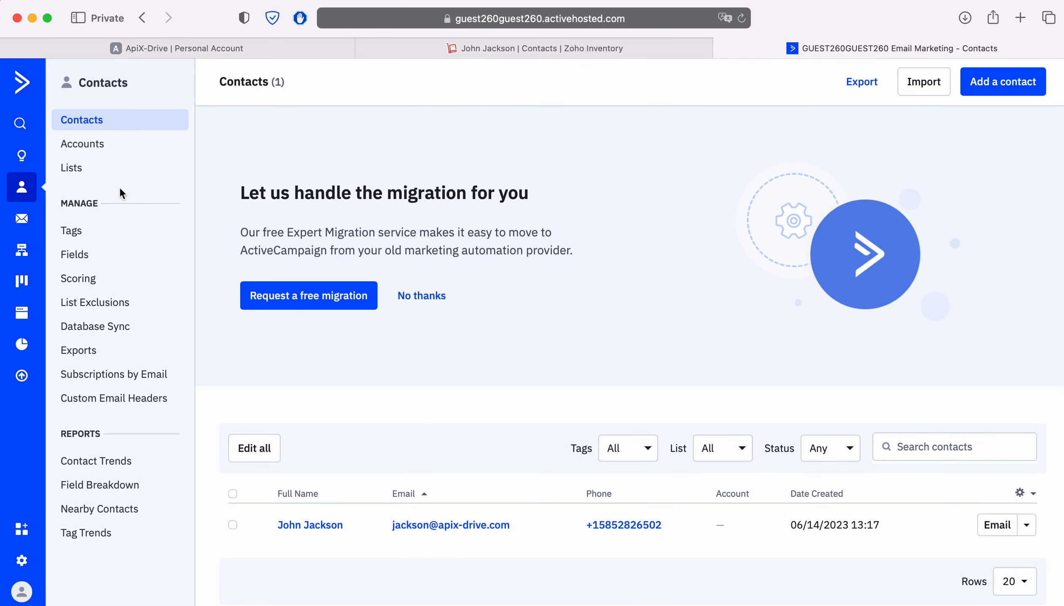
{"action": "left_click", "coordinate": [302, 525]}
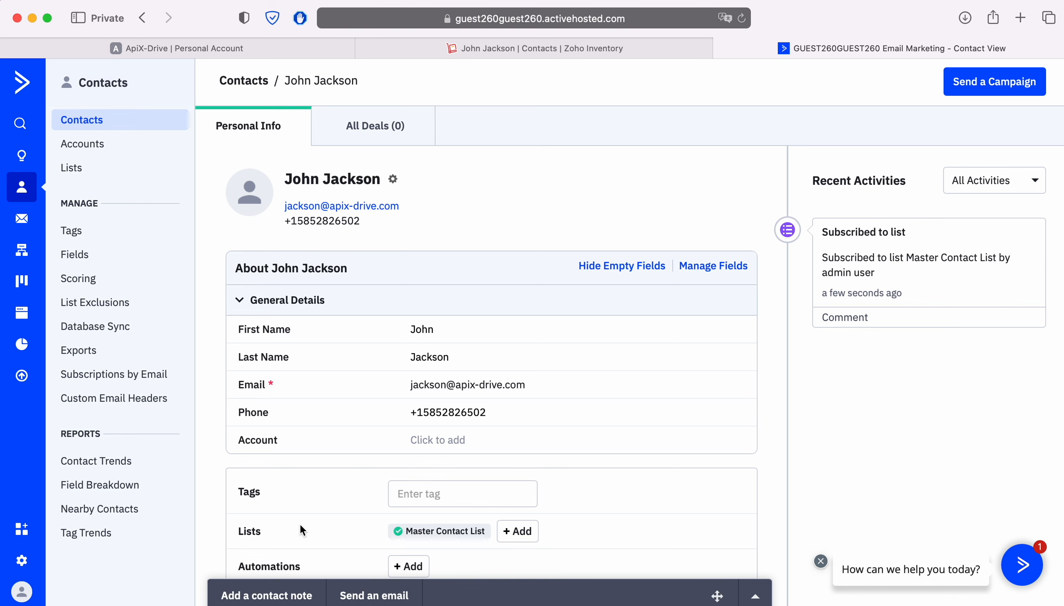
{"action": "left_click", "coordinate": [183, 47]}
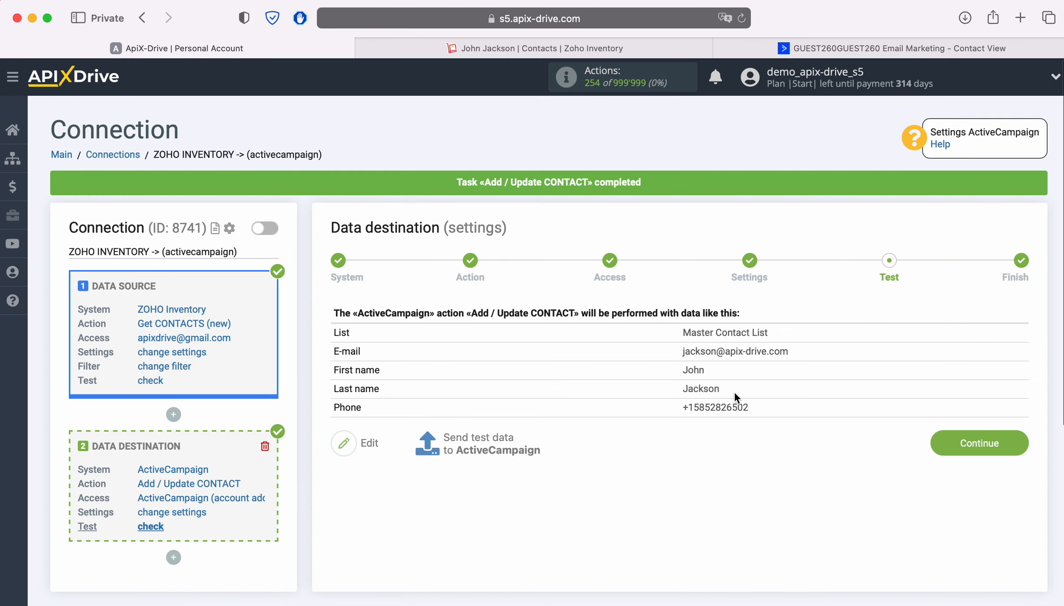
- Enable auto-update for the Zoho Inventory to ActiveCampaign connection with a 5-minute update interval
{"action": "left_click", "coordinate": [999, 439]}
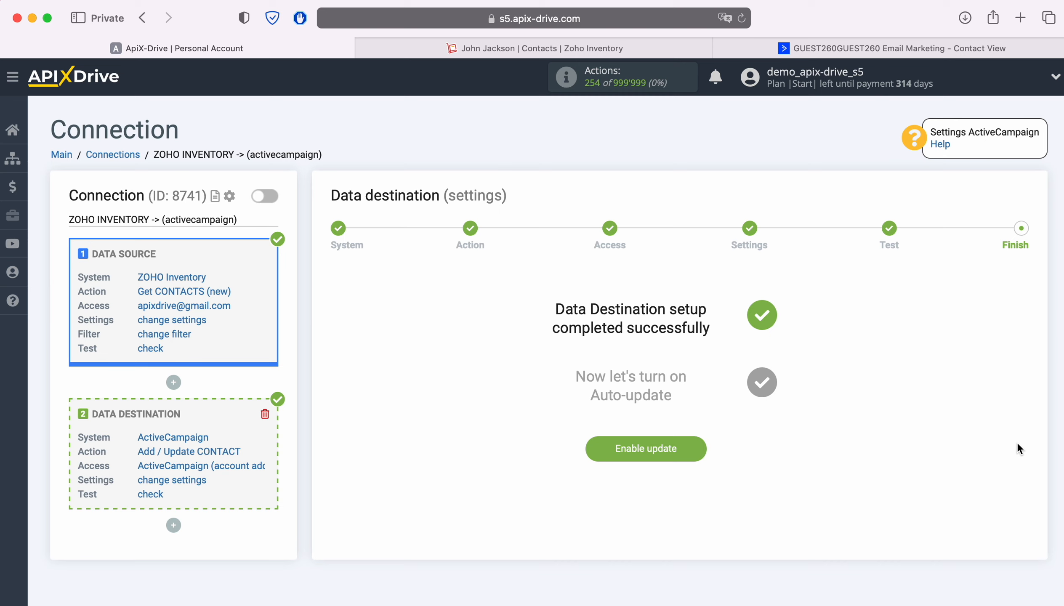
{"action": "left_click", "coordinate": [697, 447]}
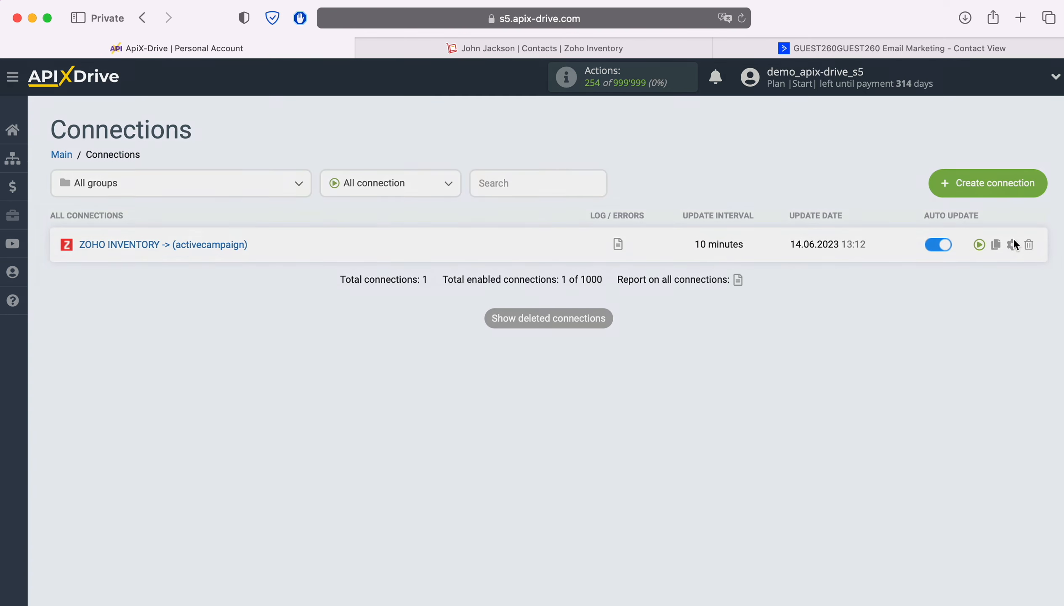
{"action": "left_click", "coordinate": [1012, 243]}
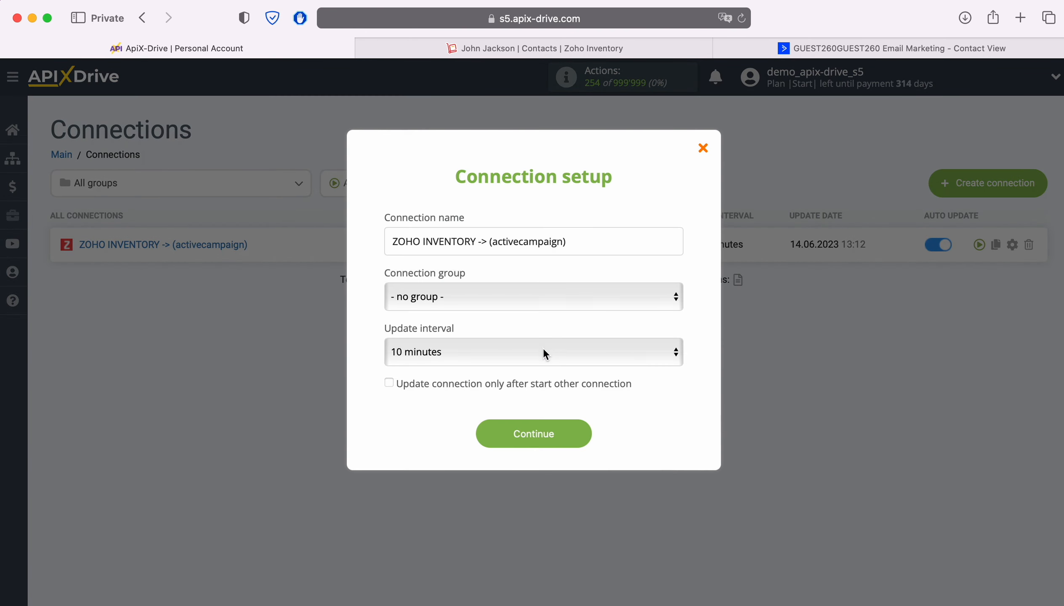
{"action": "left_click", "coordinate": [543, 353]}
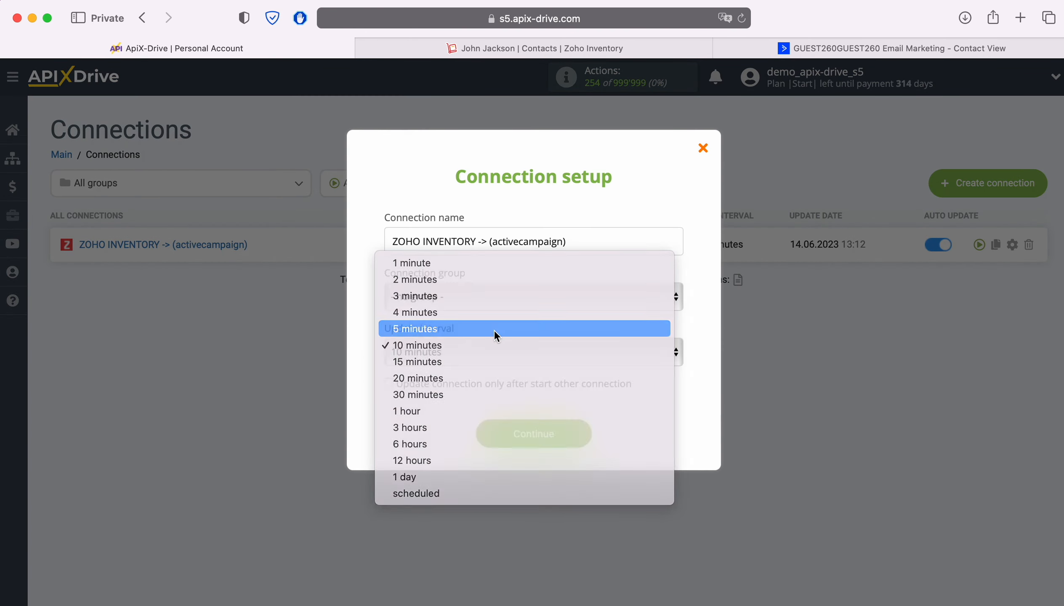
{"action": "left_click", "coordinate": [494, 329]}
{"action": "left_click", "coordinate": [579, 435]}
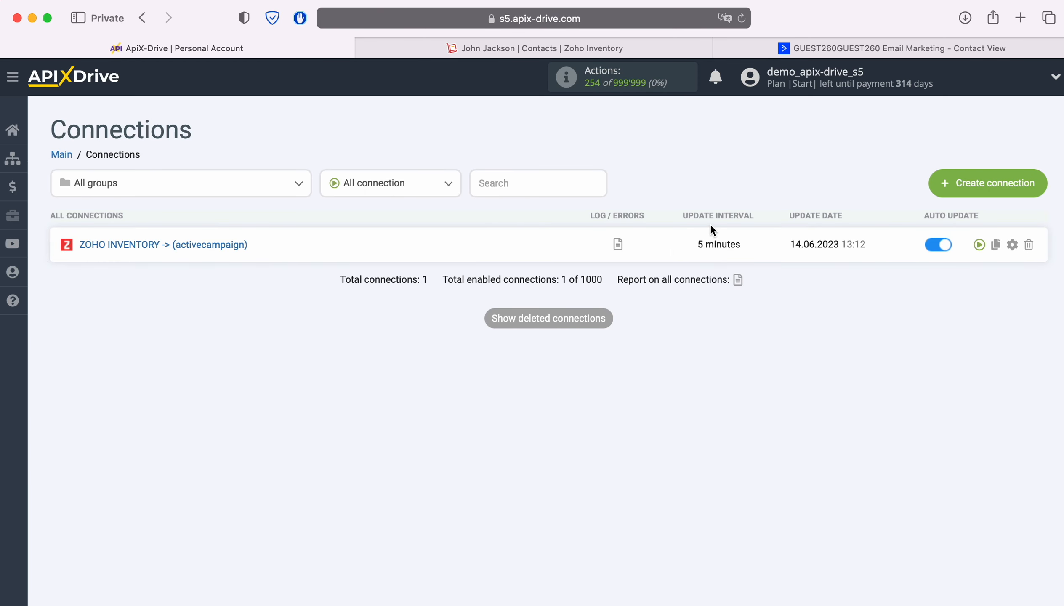